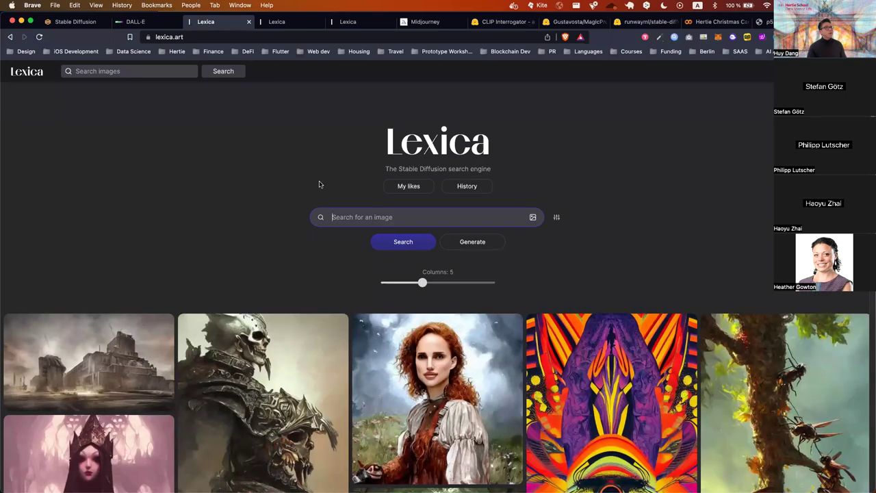
Step: Check the style-test slide, then switch Lexica from image search to Generate mode
key(ctrl+Right)
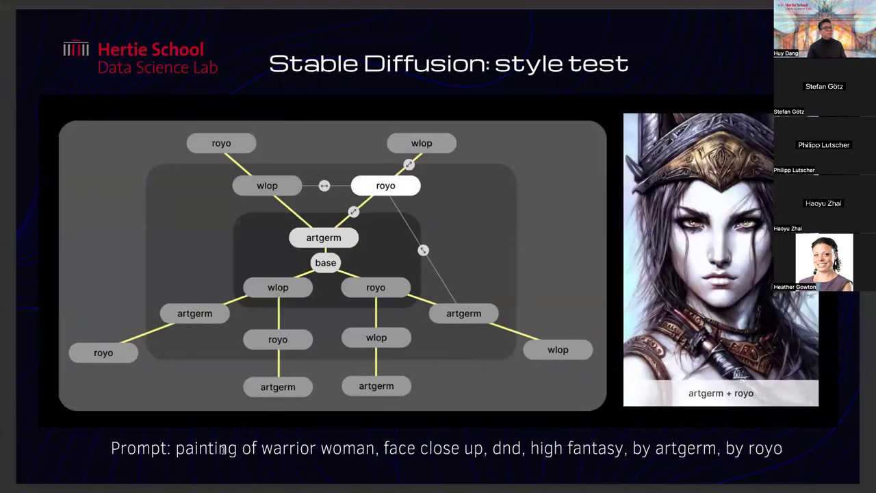
key(ctrl+Left)
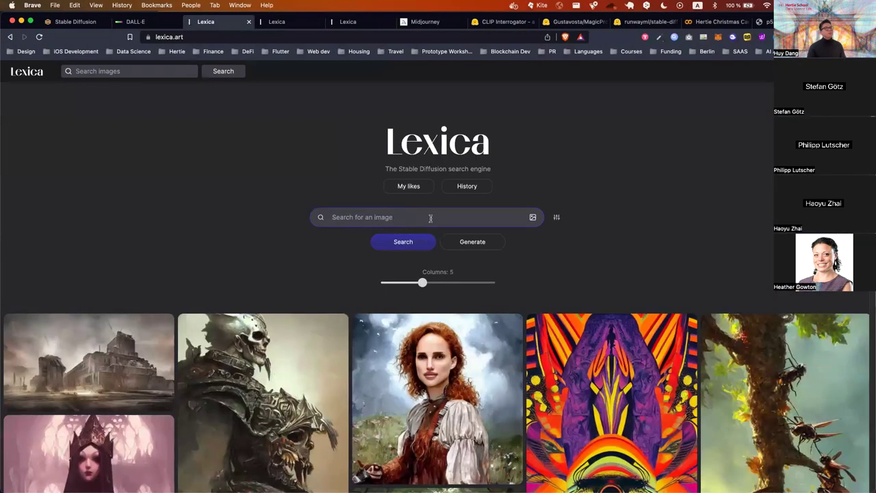
click(172, 38)
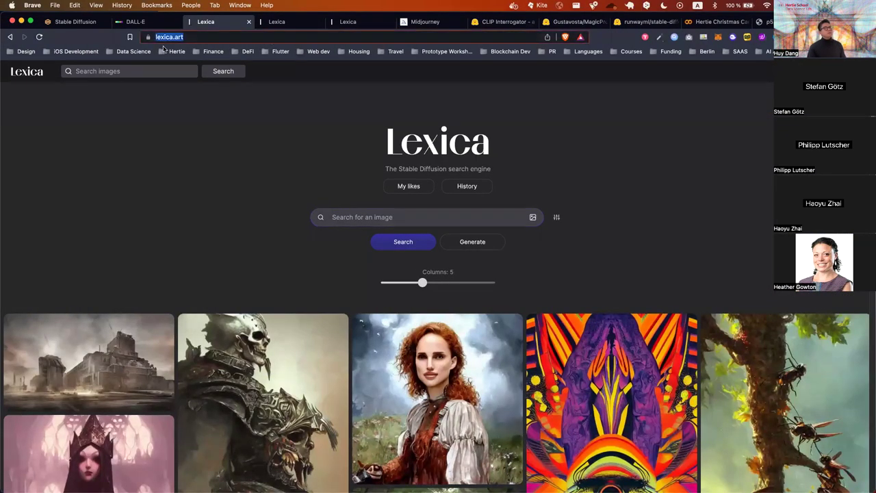
click(204, 36)
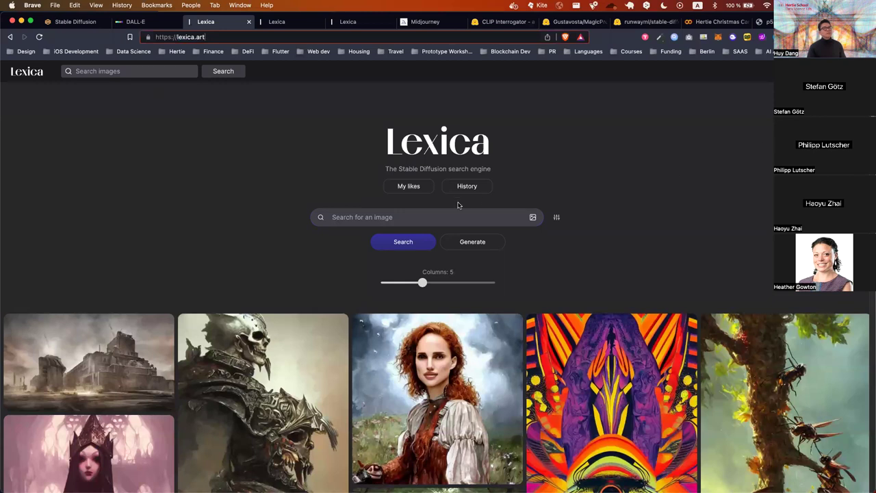
click(462, 247)
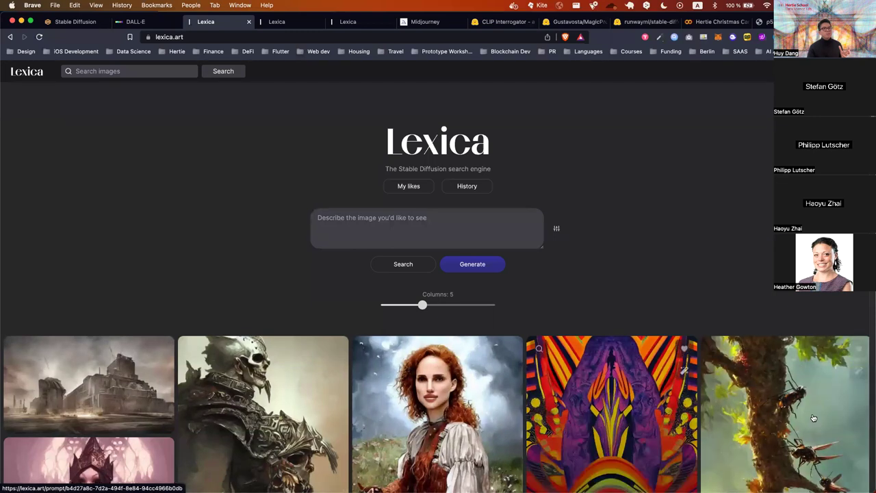
Step: Generate a 512×832 Lexica image for 'a painting of a male warrior'
click(447, 230)
text(a)
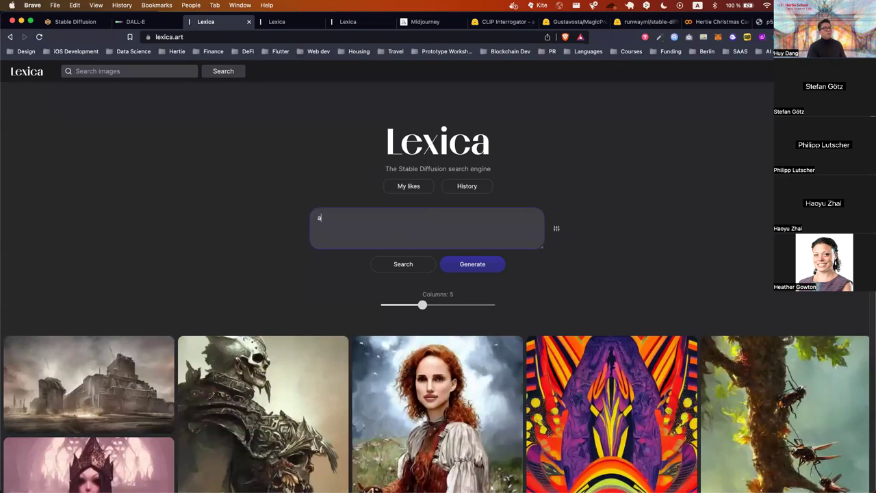
key(super+Tab)
click(555, 228)
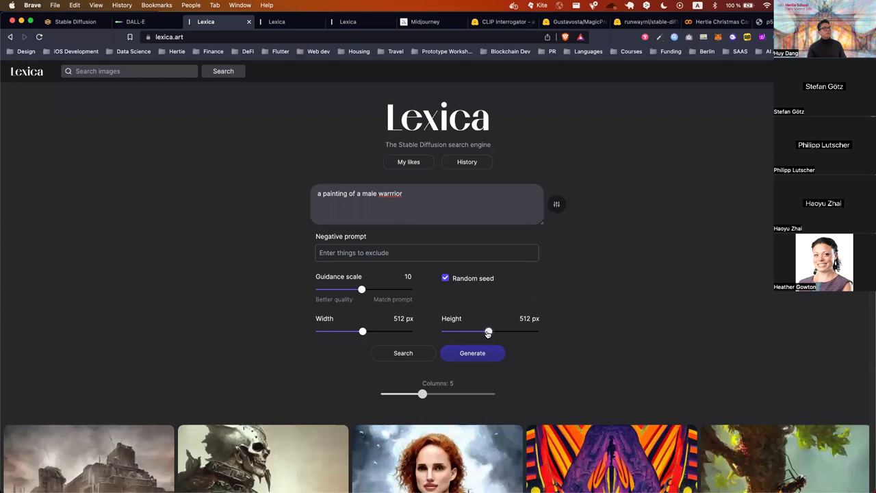
drag(489, 332, 520, 333)
click(472, 353)
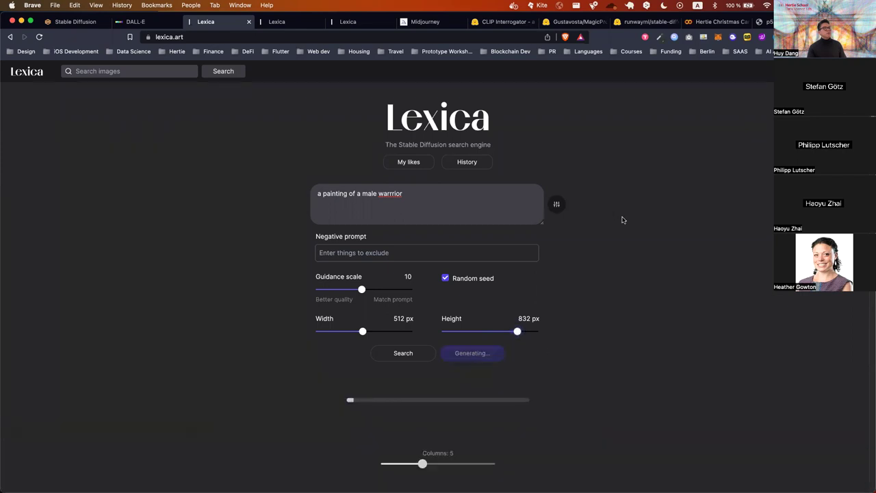
Step: In the second Lexica tab, start a search with 'a painting of a male warrior,'
click(275, 23)
click(372, 217)
text(a painting of a male warrior, dnd, high fantasy)
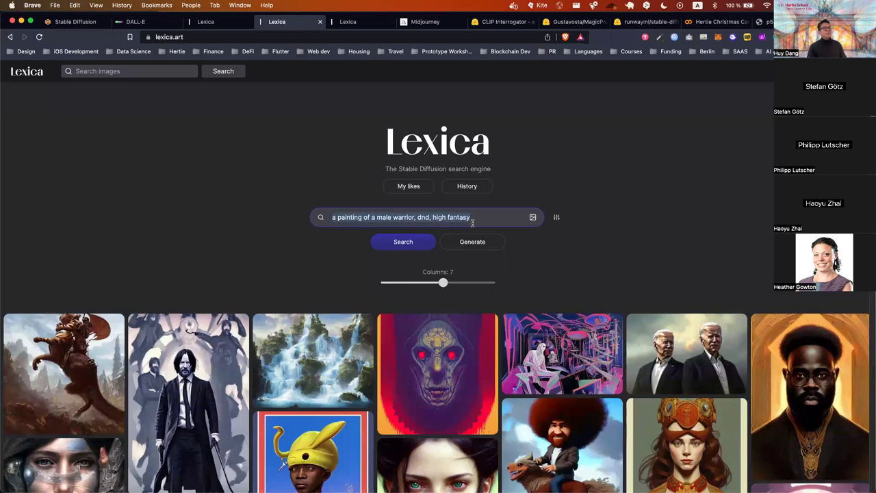
Step: Generate the male warrior, dnd, high fantasy prompt at 512×864 in Lexica
click(557, 217)
click(483, 264)
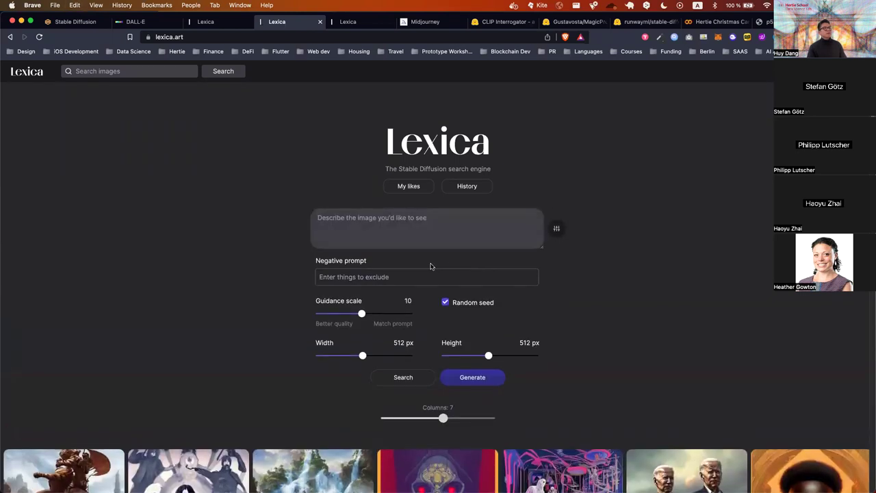
drag(488, 356, 523, 357)
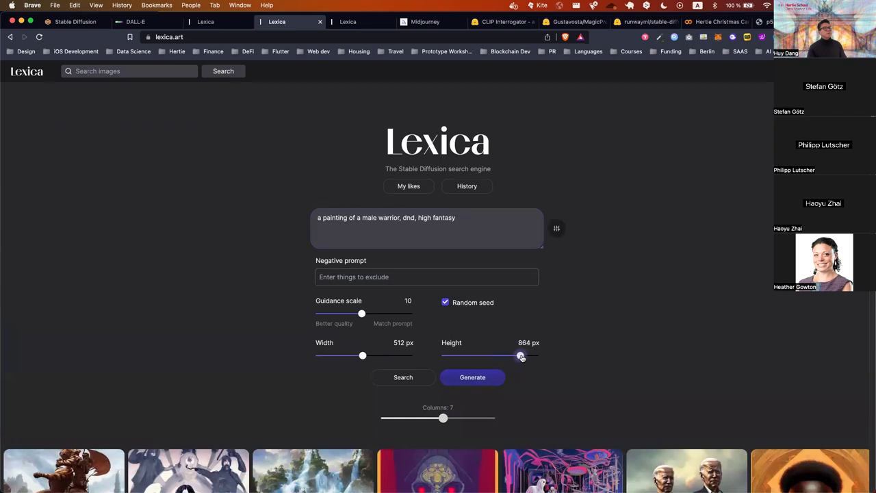
click(457, 378)
Step: Move to the third Lexica tab and bring up the style-test slide's warrior-woman prompt
click(353, 21)
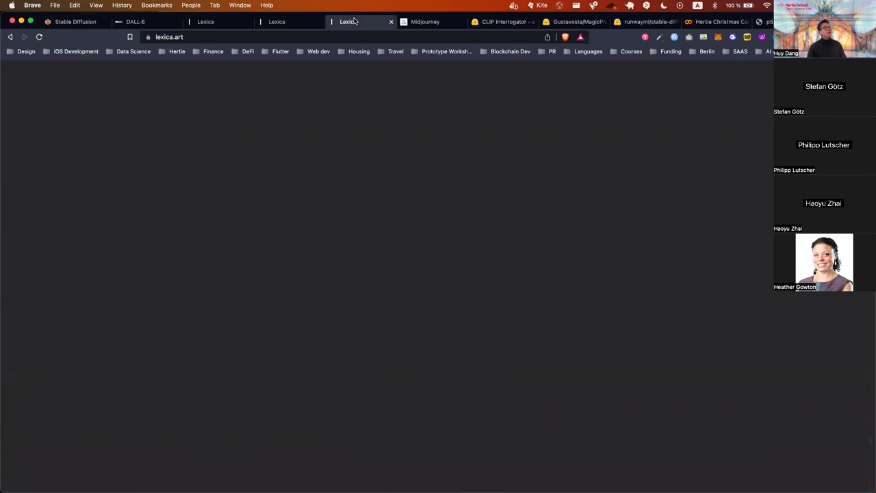
text(a)
key(BackSpace)
key(BackSpace)
key(ctrl+Right)
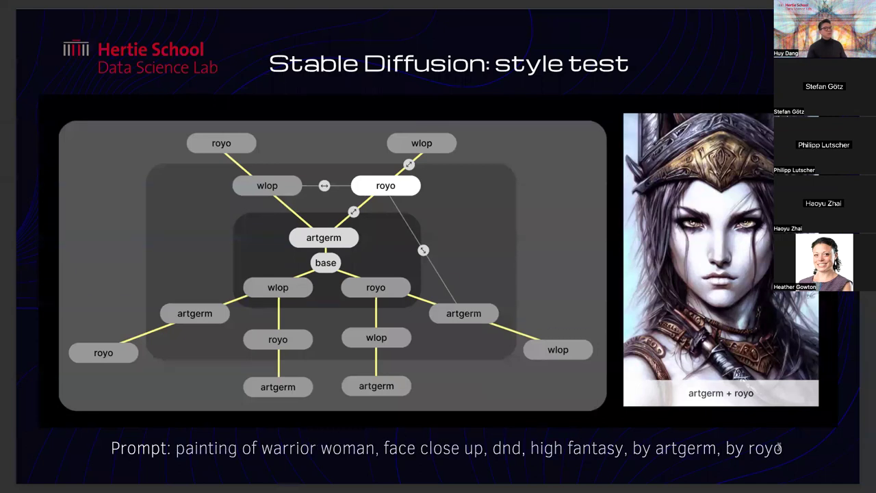
Step: Generate the pasted warrior-woman artgerm and royo prompt at 512×832 in the third Lexica tab
key(ctrl+Left)
text(painting of warrior woman, face close up, dnd, high fantasy, by artgerm, by royo)
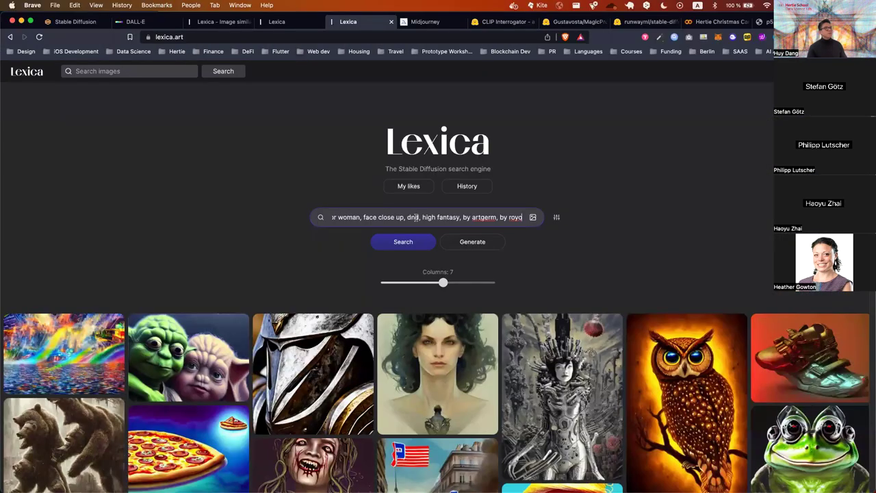
click(479, 244)
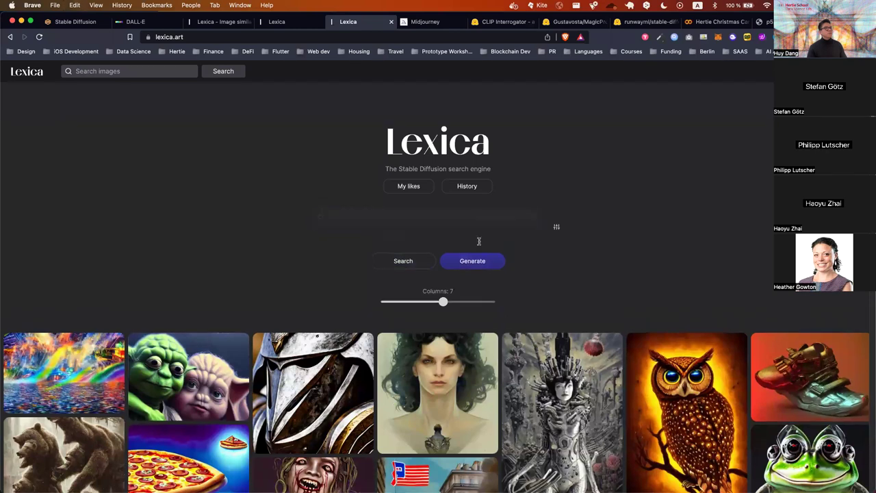
text(painting of warrior woman, face close up, dnd, high fantasy, by artgerm, by royo)
click(556, 227)
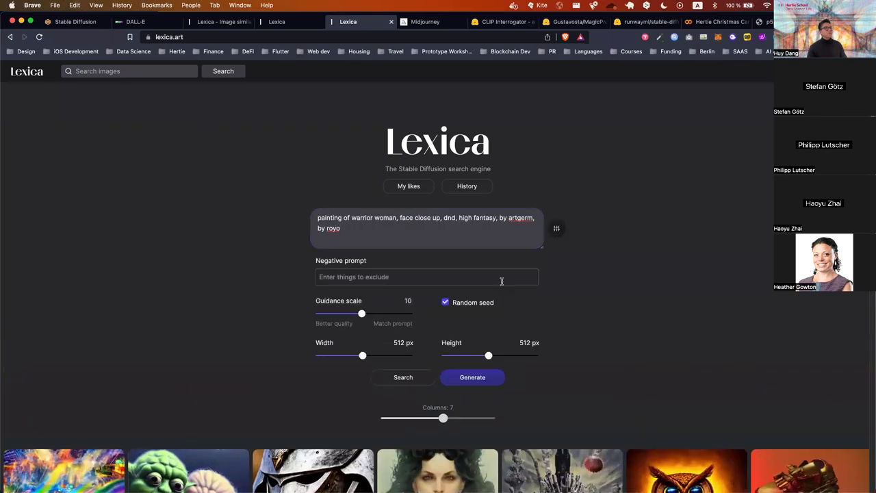
drag(488, 355, 519, 358)
click(387, 241)
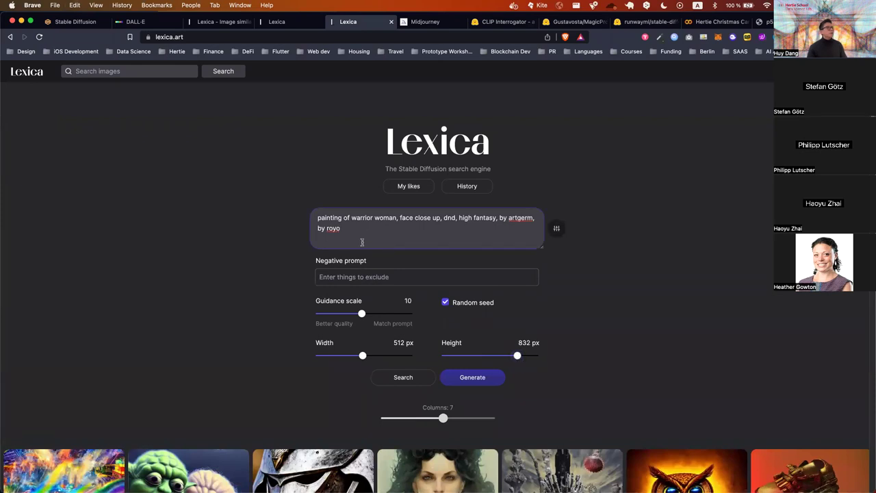
click(465, 382)
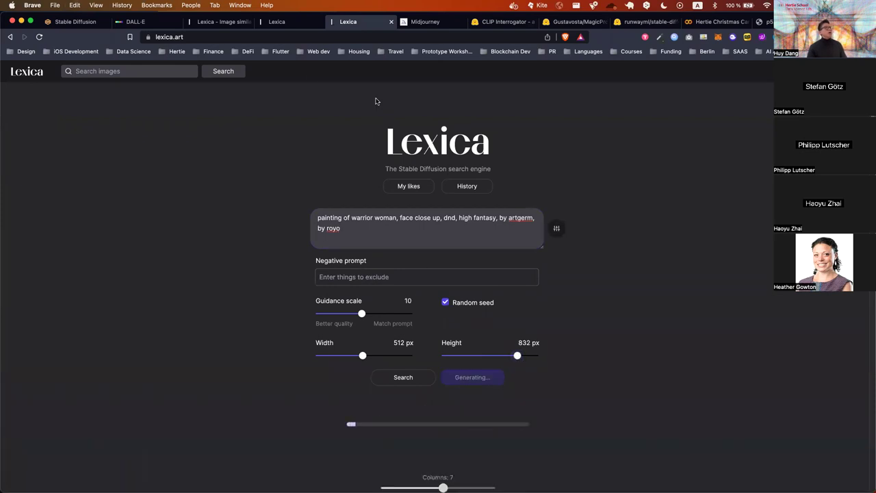
click(146, 22)
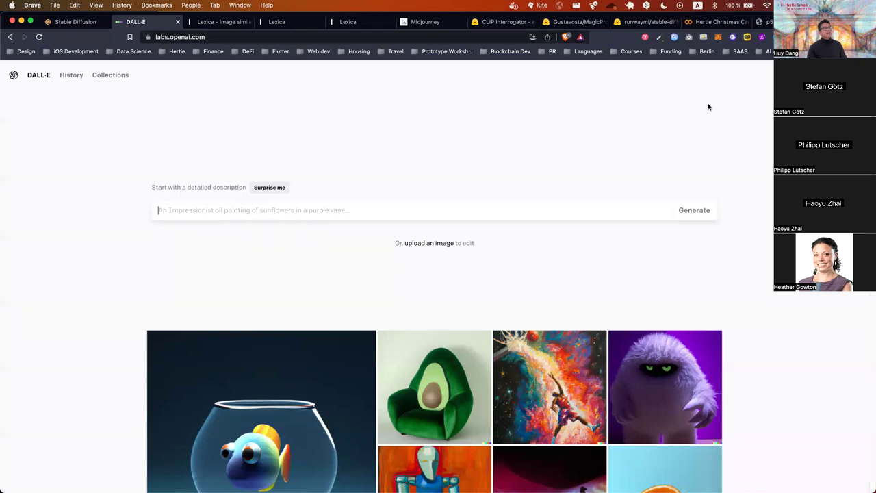
Step: Paste the warrior-woman artgerm and royo prompt into DALL·E and generate images
text(painting of warrior woman, face close up, dnd, high fantasy, by artgerm, by royo)
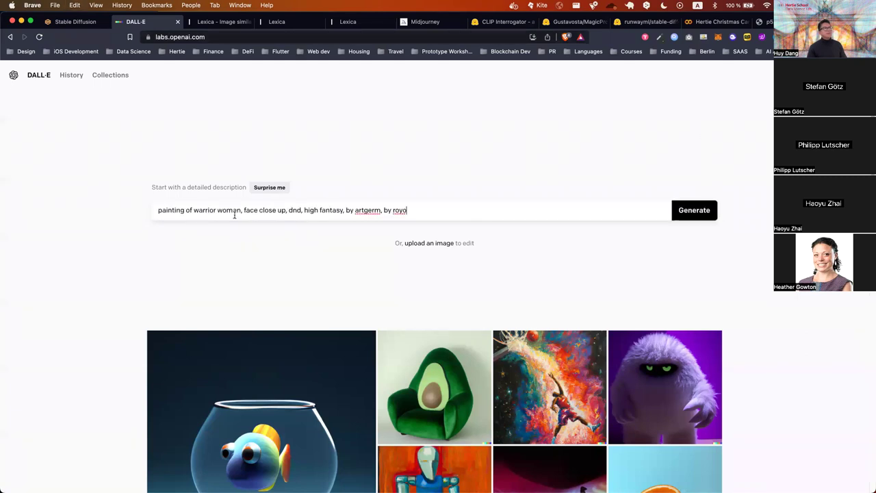
click(693, 211)
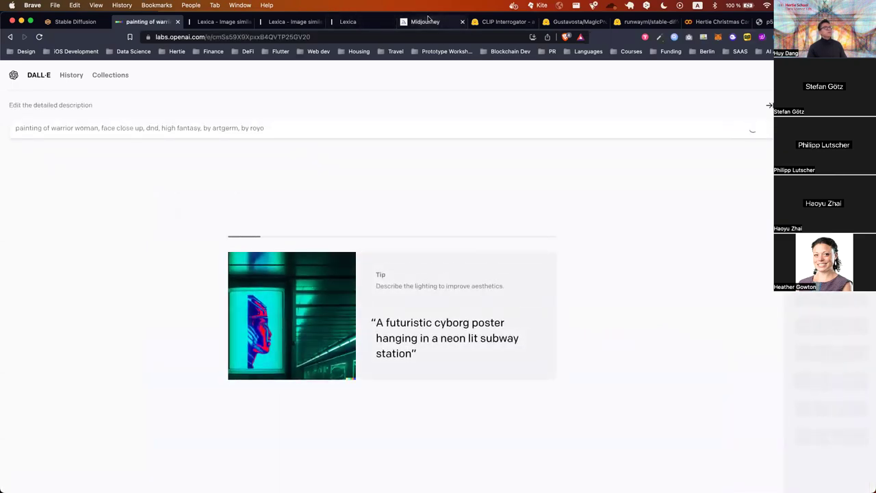
click(428, 21)
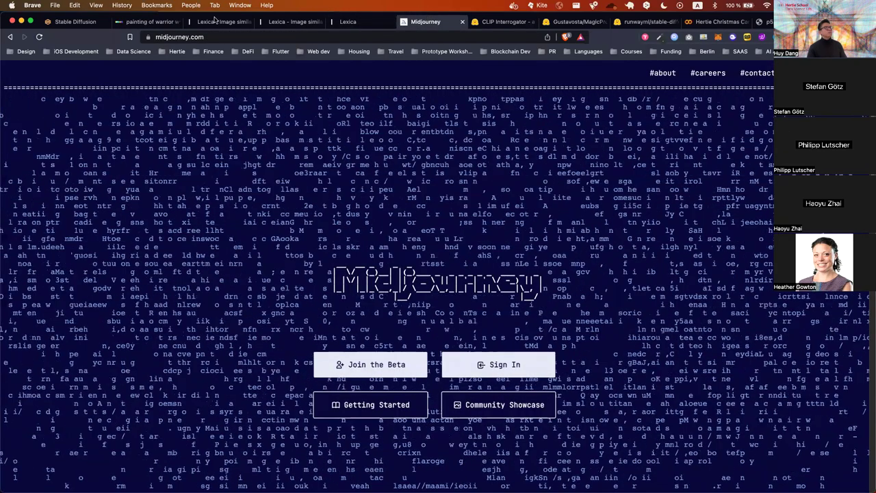
Step: On midjourney.com, follow Join the Beta to the Midjourney Discord invite
key(super+2)
click(436, 22)
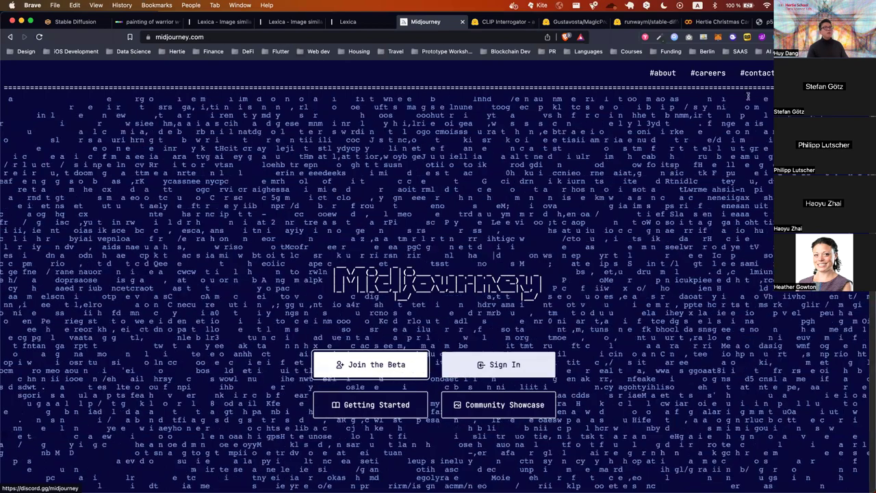
click(174, 37)
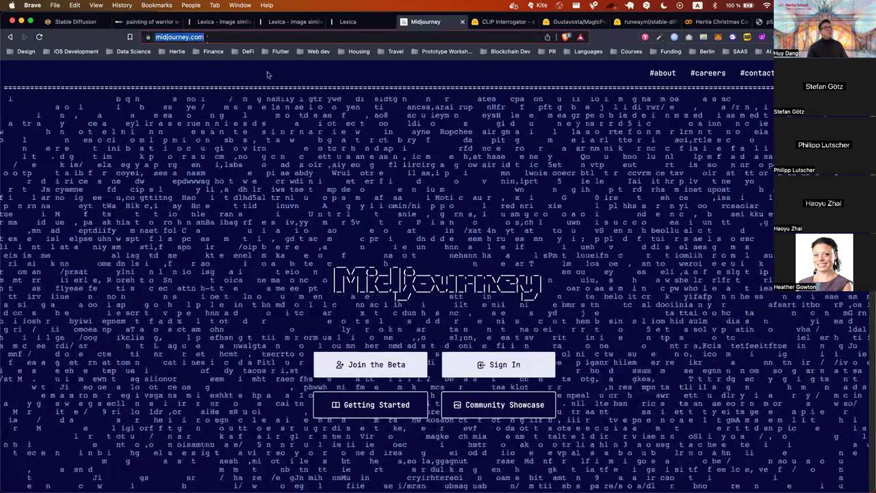
click(387, 370)
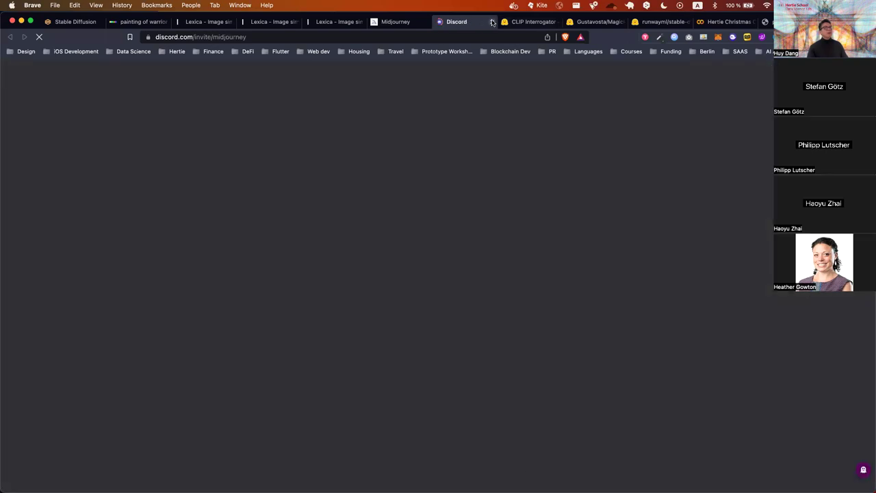
mouse_move(539, 479)
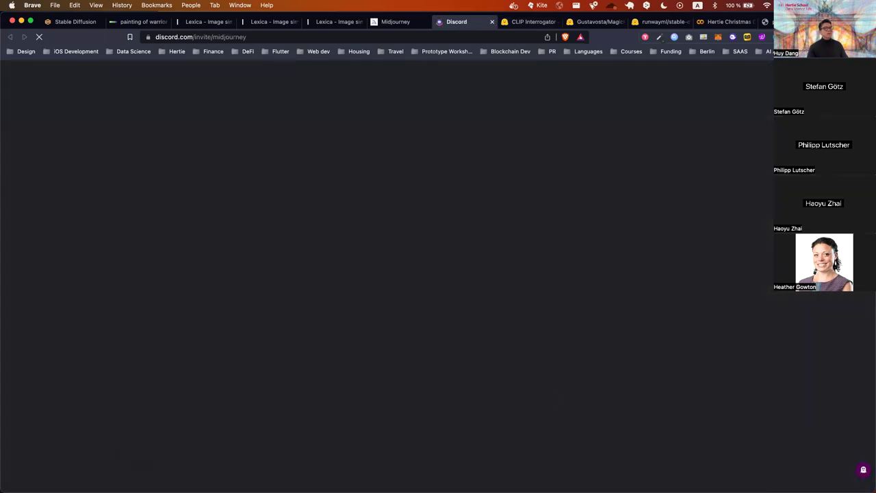
Step: In Discord's Midjourney server, enter /imagine with the warrior-woman prompt in newbies-57
click(655, 469)
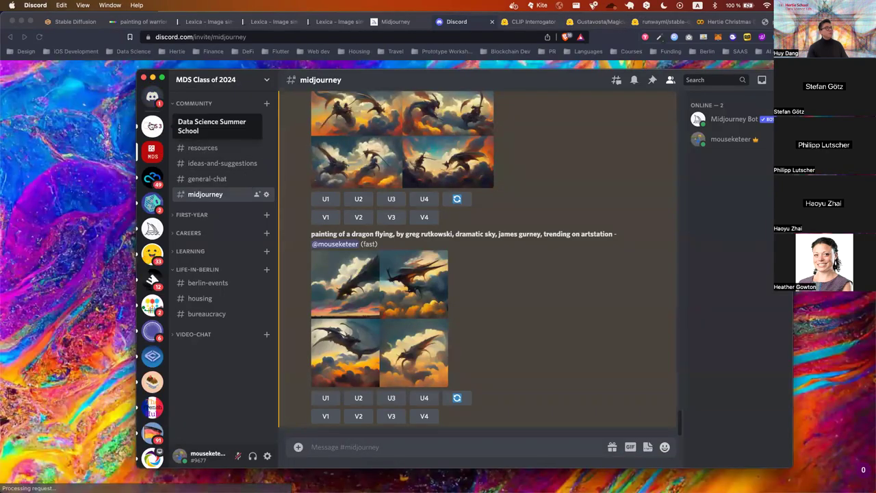
click(152, 228)
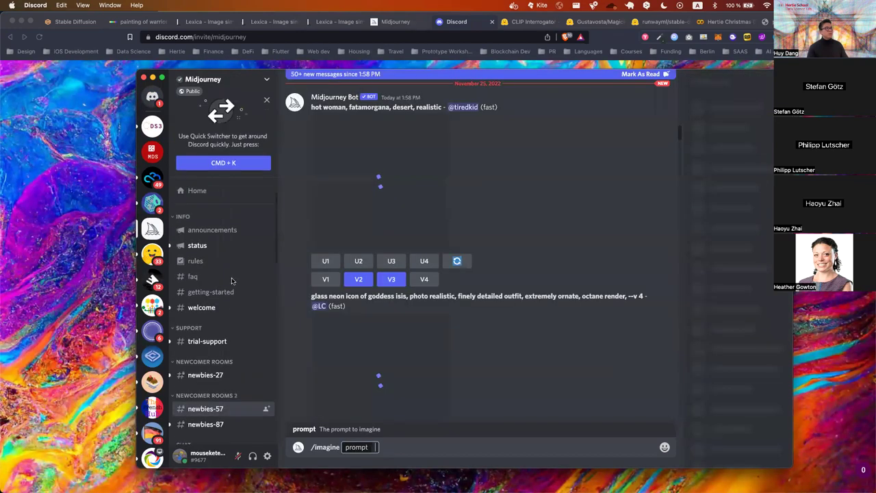
click(210, 409)
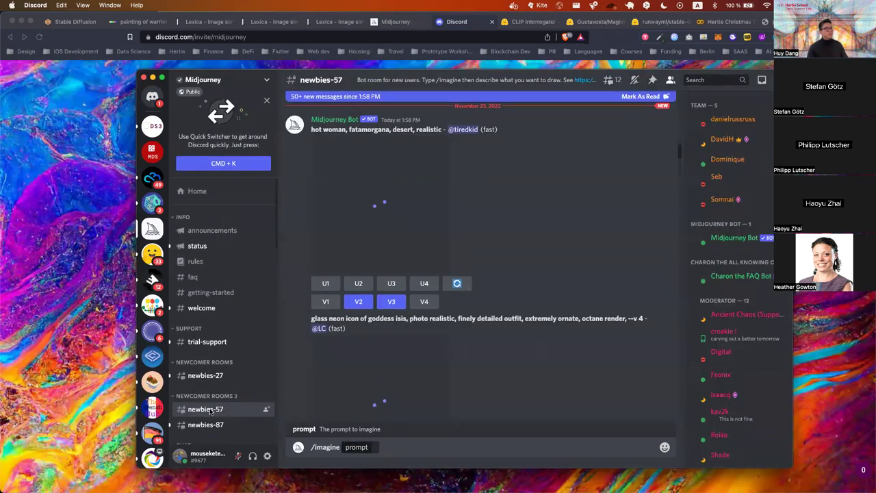
click(445, 444)
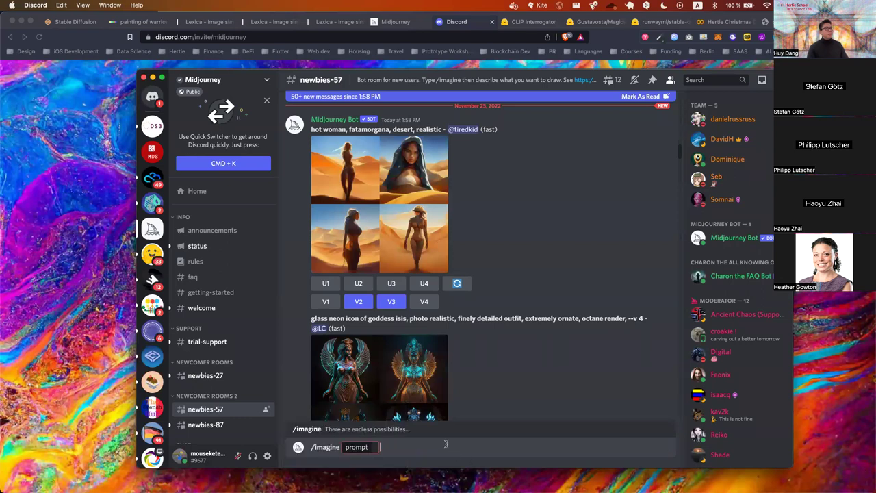
key(BackSpace)
key(BackSpace)
key(BackSpace)
key(BackSpace)
key(BackSpace)
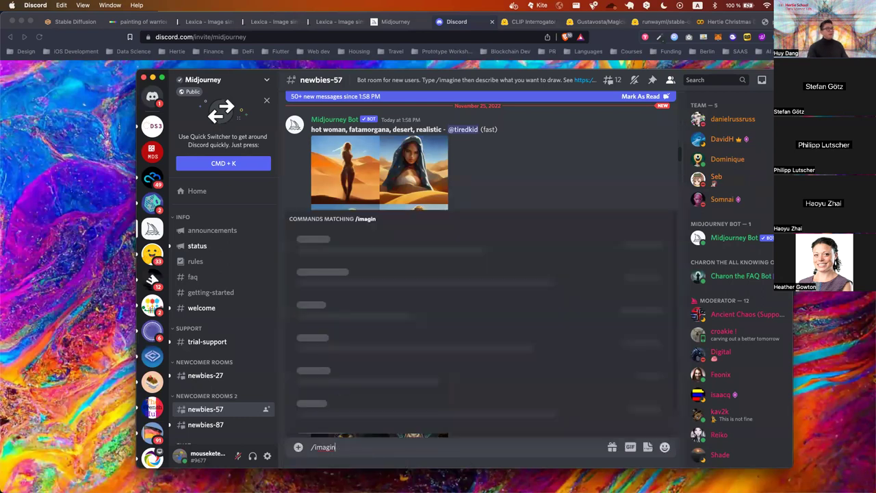
key(BackSpace)
key(BackSpace)
key(BackSpace)
key(BackSpace)
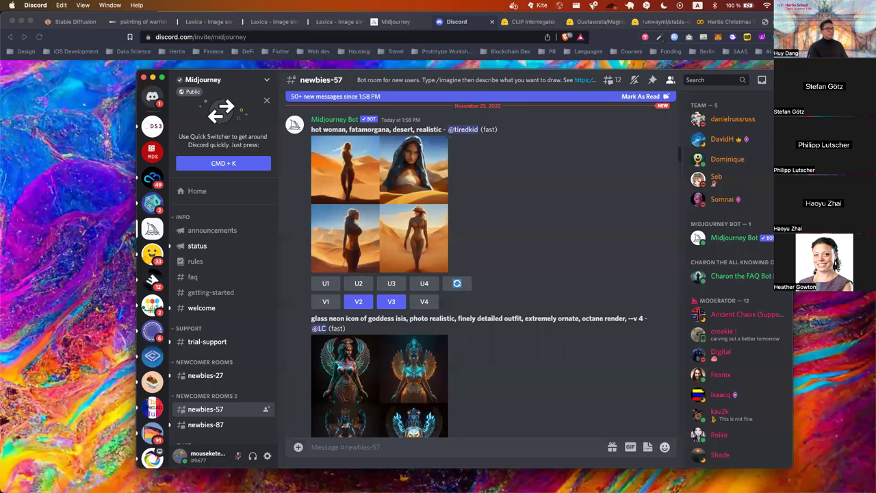
text(/)
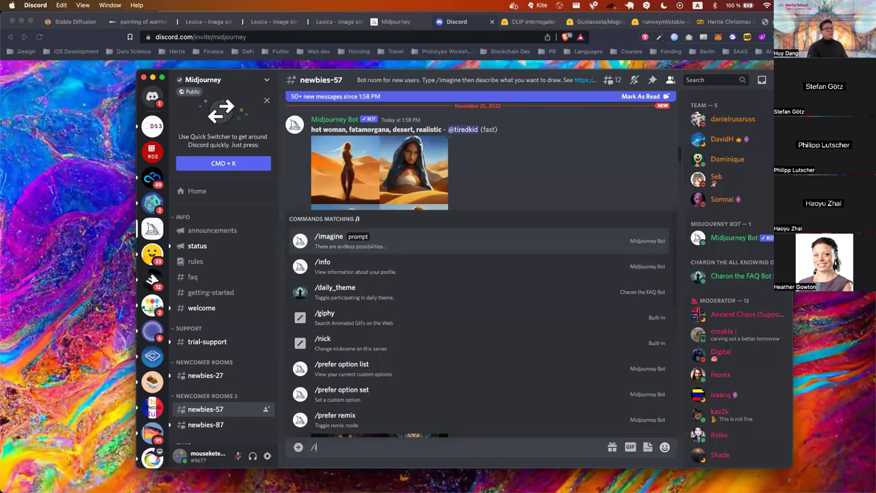
text(imagin)
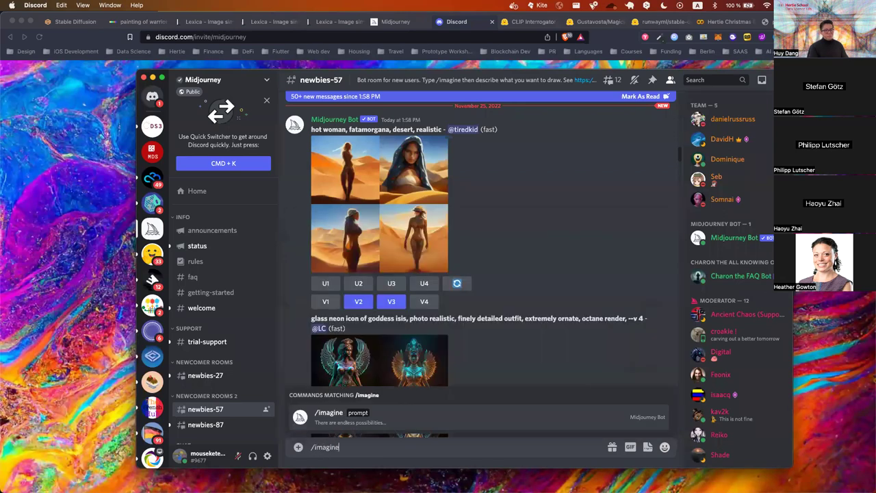
text(e)
key(Tab)
text(painting of warrior woman, face close up, dnd, high fantasy, by artgerm, by royo)
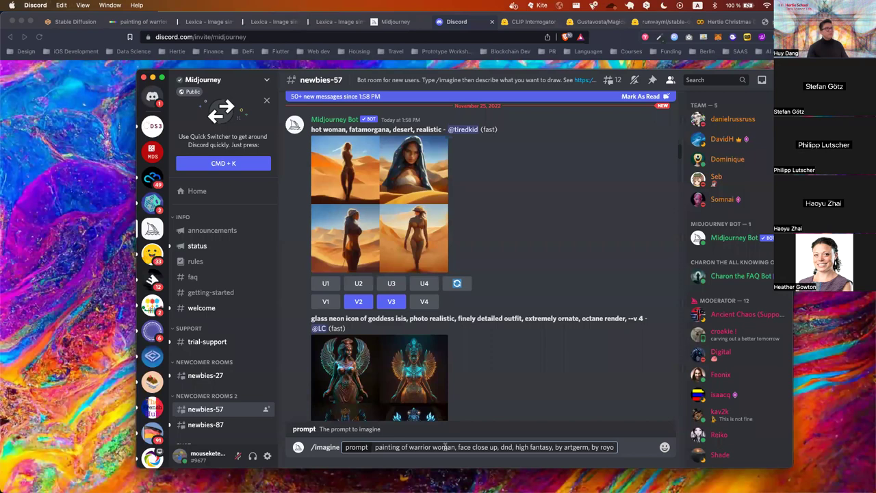
Step: Send /imagine with the warrior-woman prompt in the MDS Class of 2024 #midjourney channel
click(152, 154)
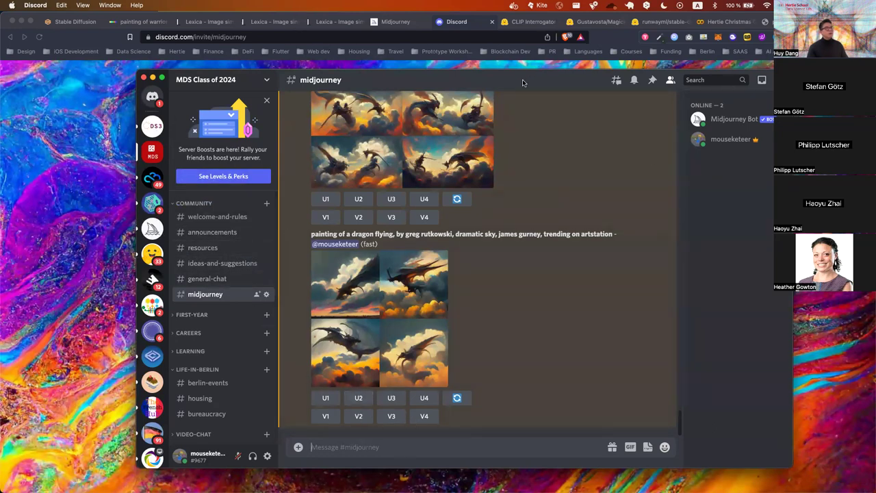
click(505, 101)
text(/imagine)
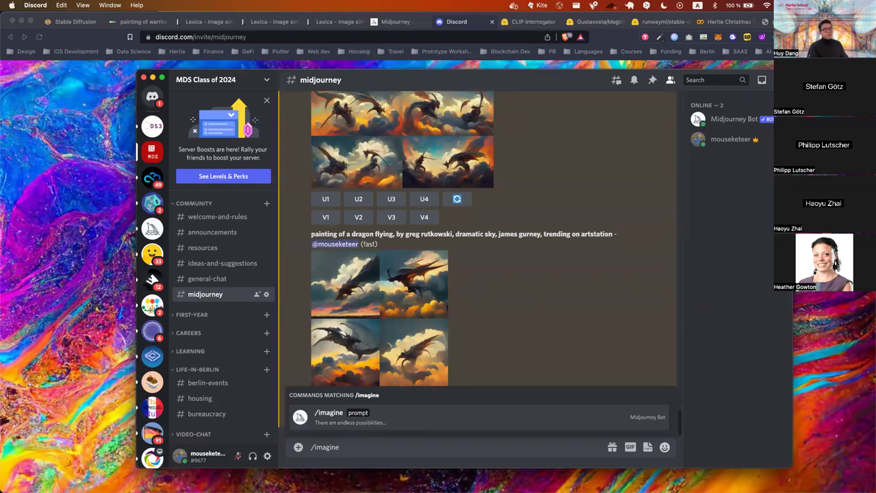
key(Tab)
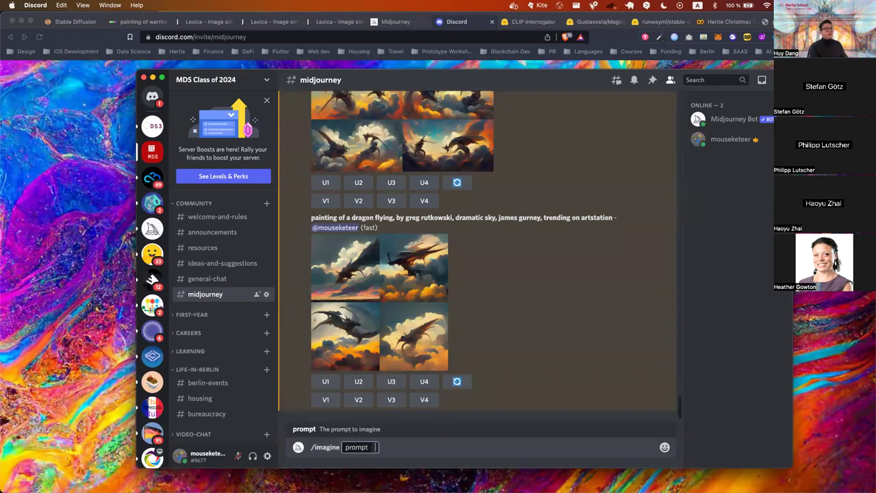
text(painting of warrior woman, face close up, dnd, high fantasy, by artgerm, by royo)
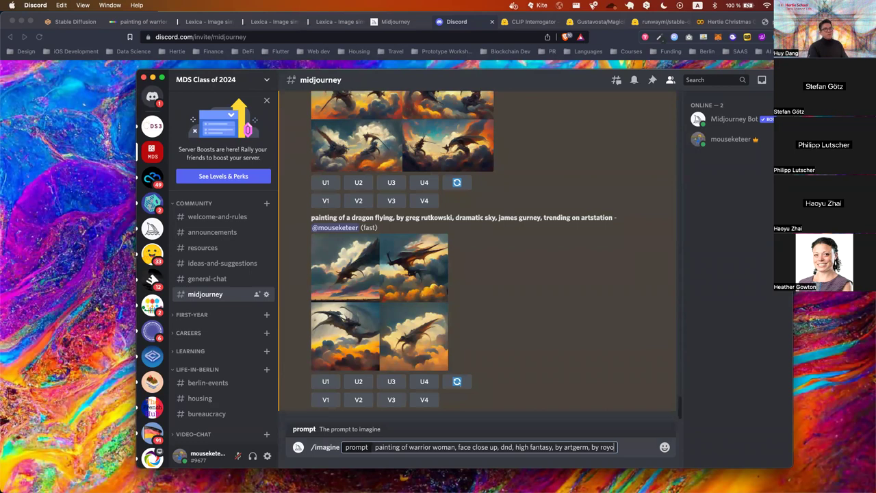
key(Return)
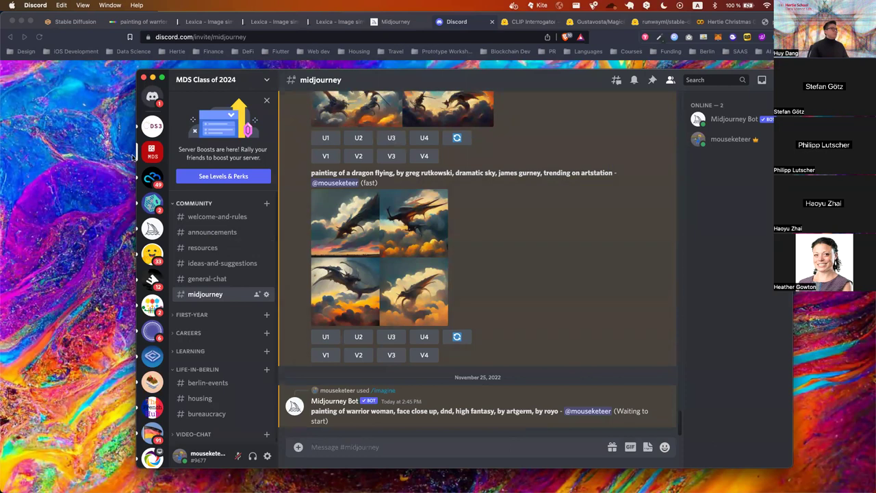
click(98, 128)
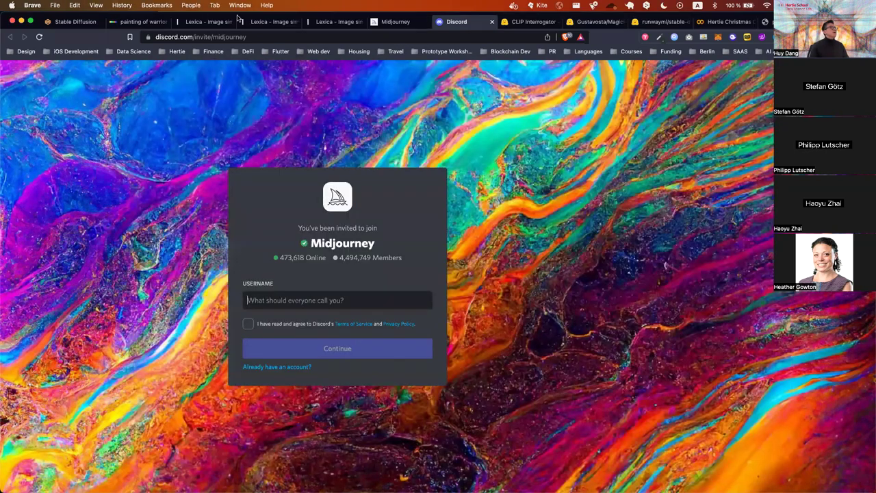
Step: Fix 'warrrior' to 'warrior' in the first tab's prompt and review the 512×832 paintings
click(189, 22)
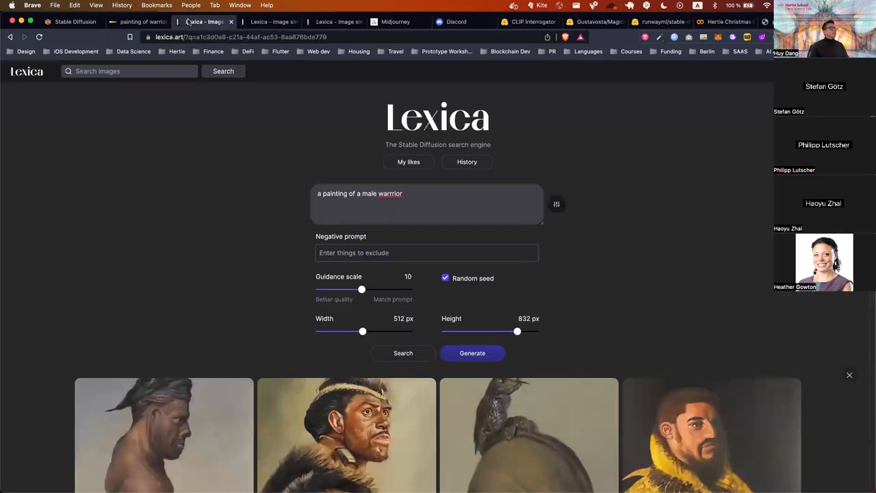
scroll(189, 182, down, 3)
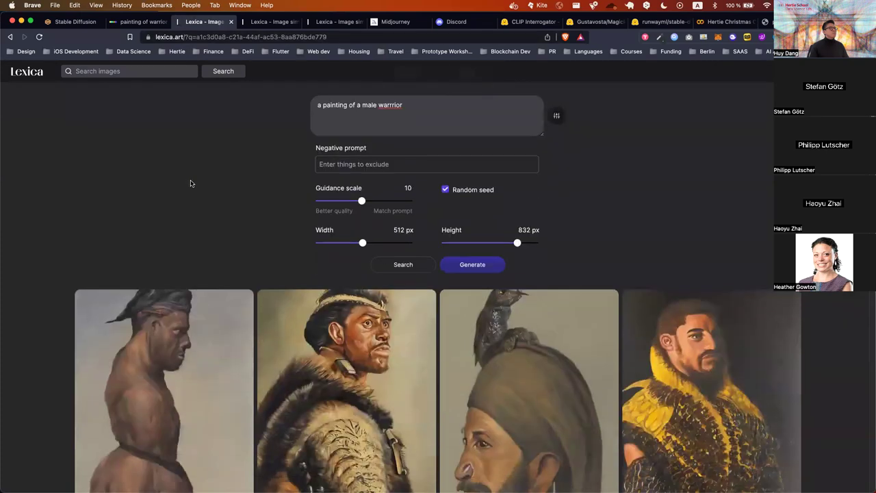
scroll(191, 183, down, 1)
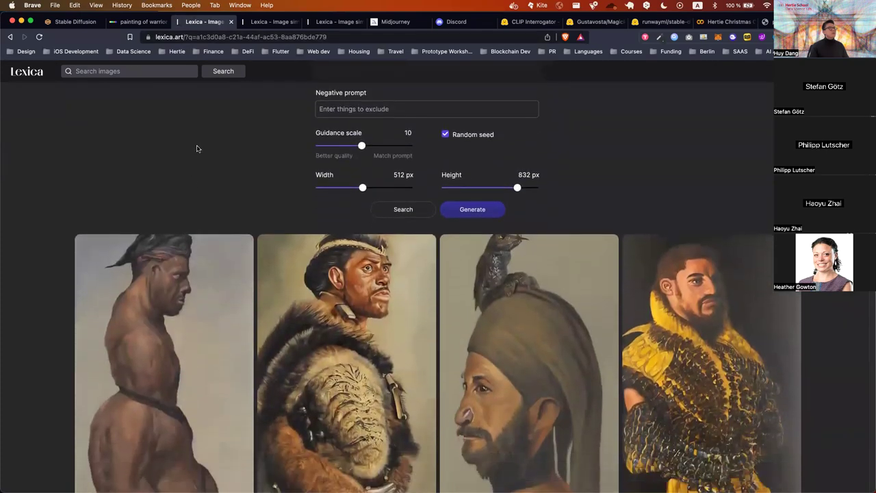
scroll(196, 149, up, 2)
scroll(197, 149, up, 2)
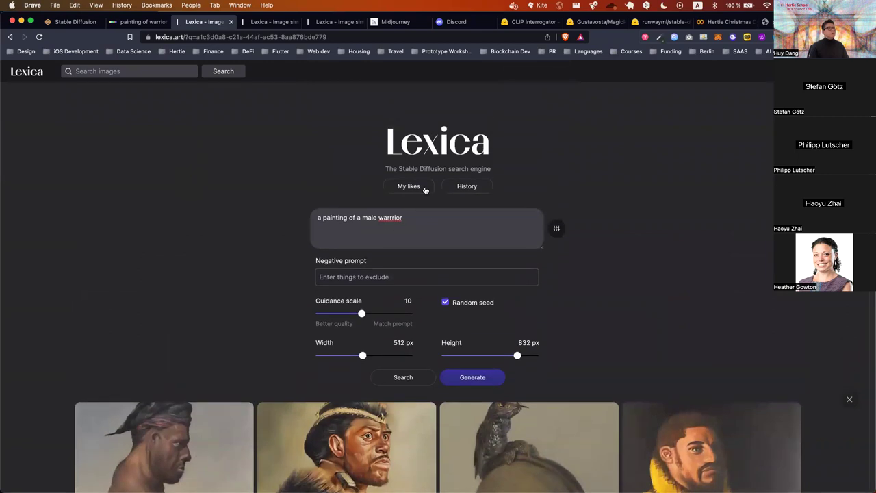
drag(401, 169, 446, 168)
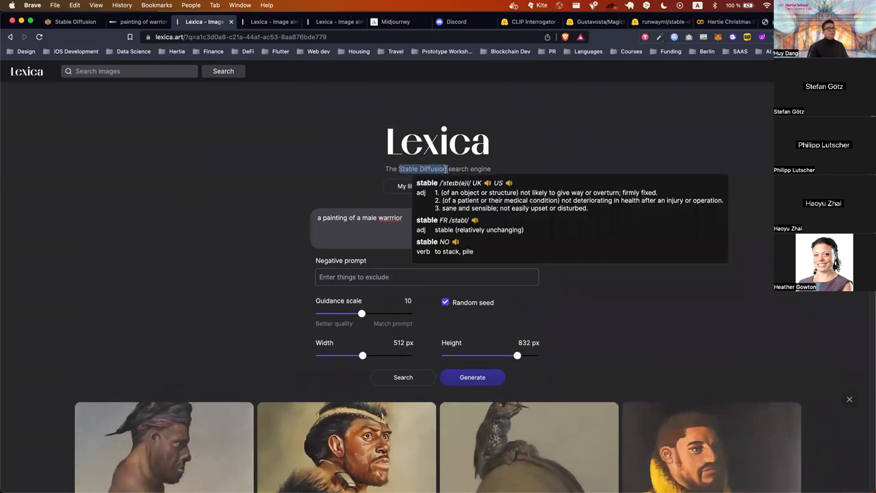
click(382, 236)
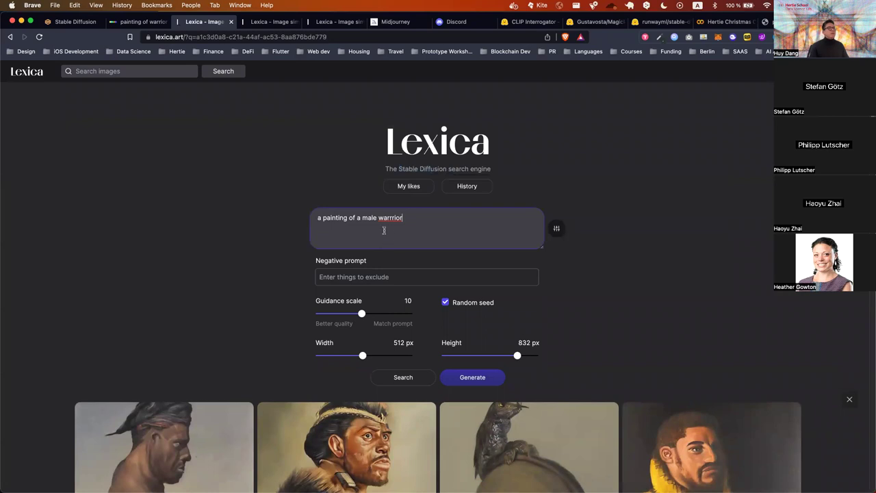
scroll(385, 226, down, 1)
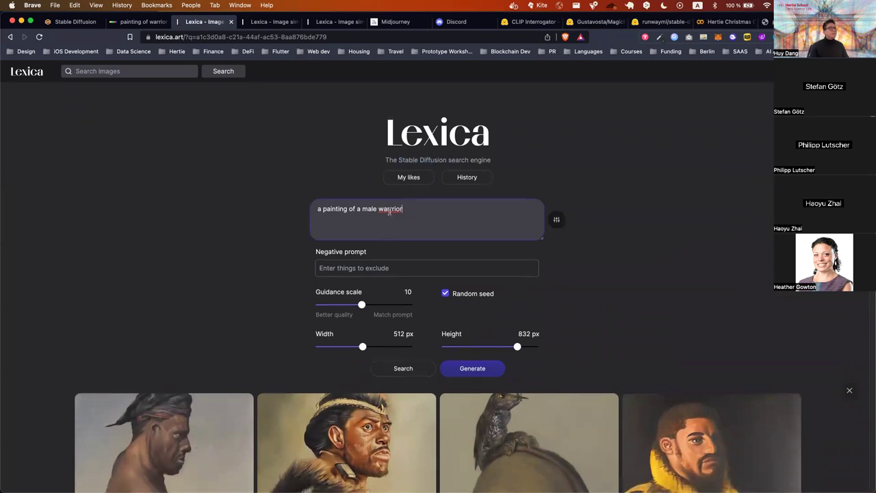
click(388, 208)
key(BackSpace)
scroll(284, 226, down, 2)
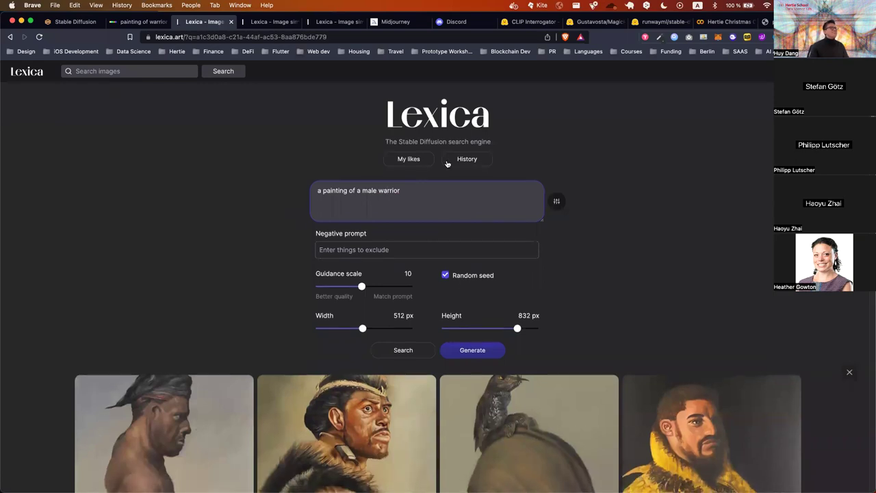
scroll(414, 194, down, 2)
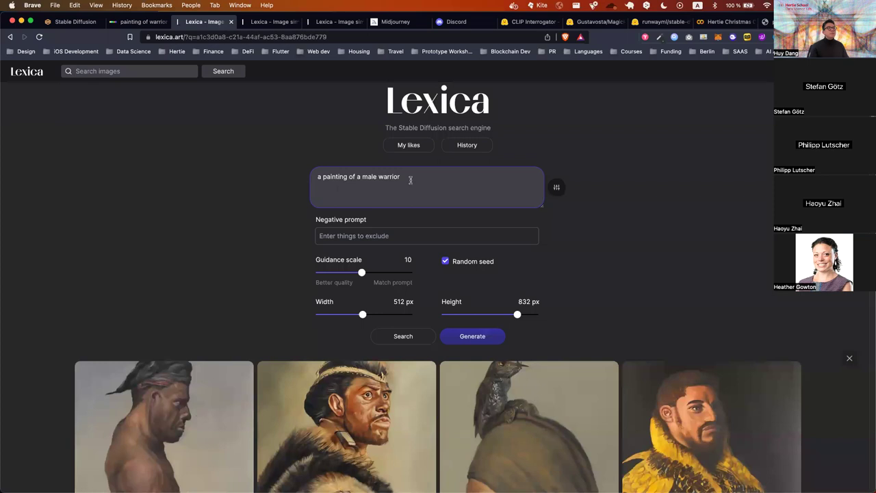
scroll(462, 205, down, 10)
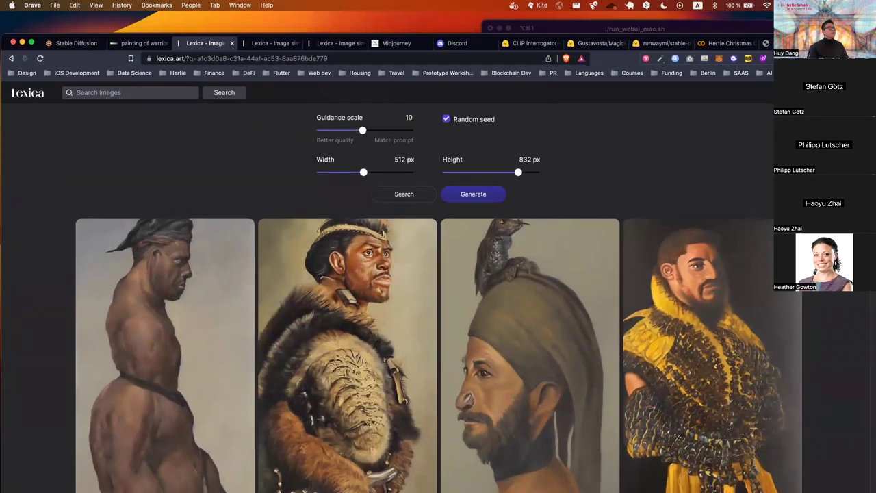
Step: Browse the Lexica result tabs, ending on the warrior-woman artgerm and royo portraits
click(264, 44)
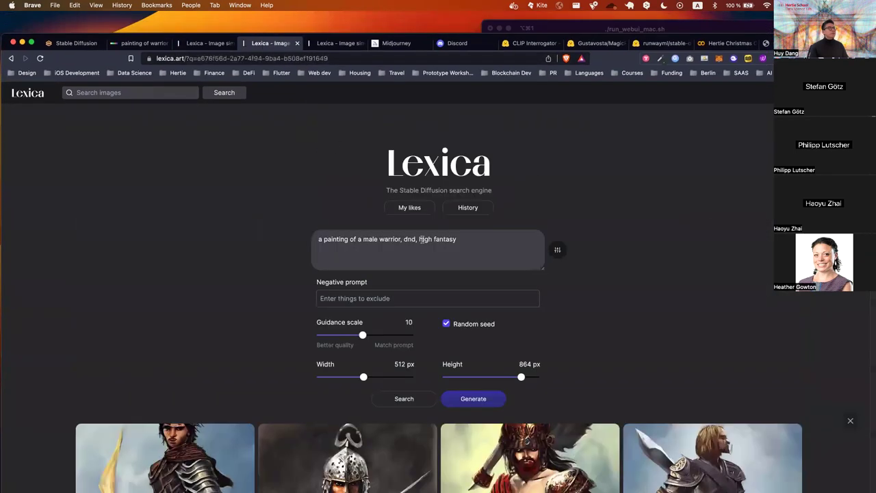
scroll(434, 250, down, 3)
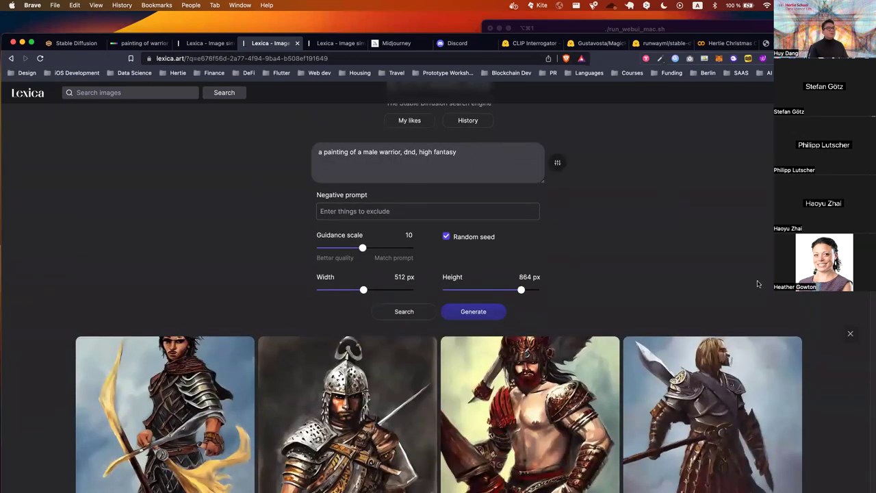
scroll(757, 283, down, 6)
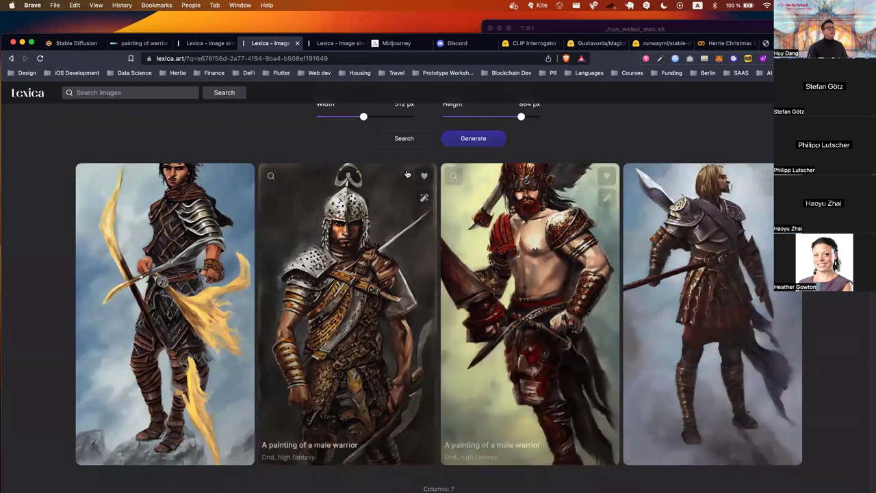
click(217, 46)
scroll(329, 217, down, 1)
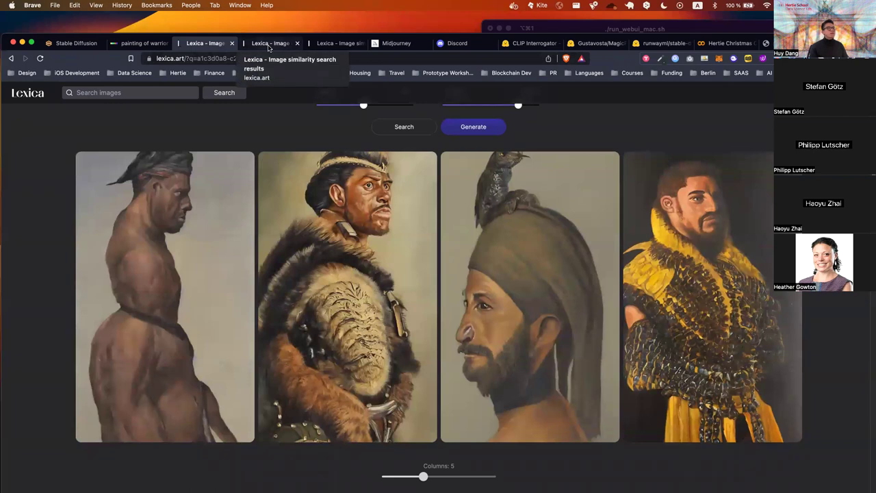
click(268, 45)
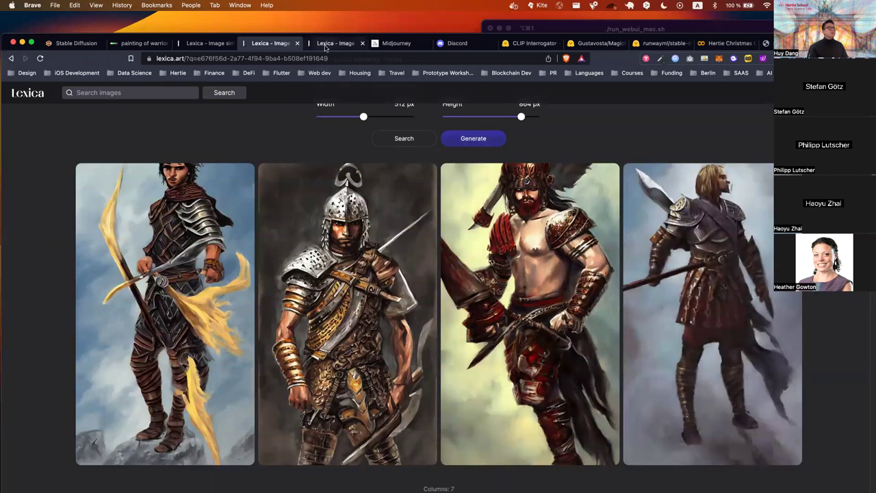
click(326, 44)
scroll(729, 334, down, 2)
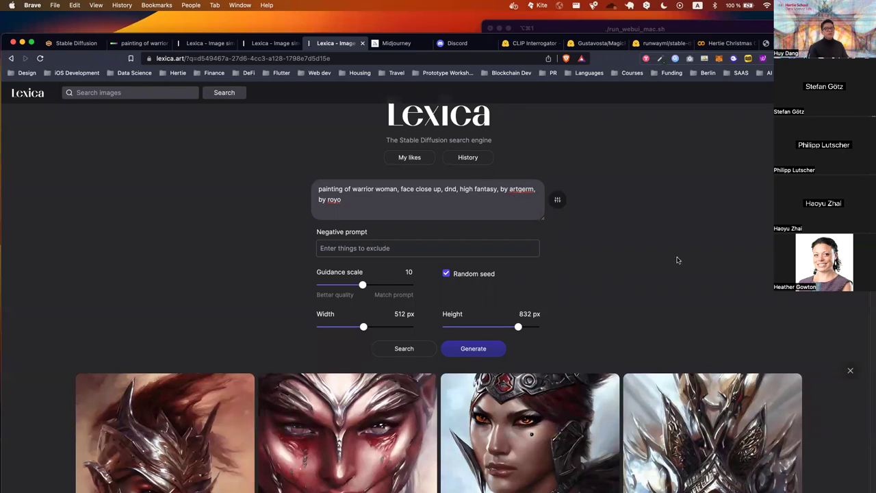
Step: Replace 'woman' with 'male' in the Lexica prompt, regenerate, and return to the DALL·E results
scroll(678, 260, down, 6)
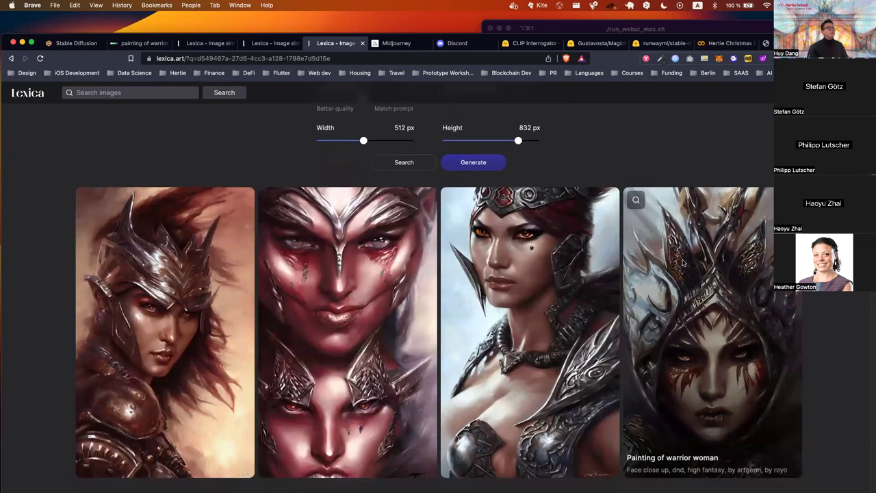
scroll(682, 262, up, 7)
double_click(385, 215)
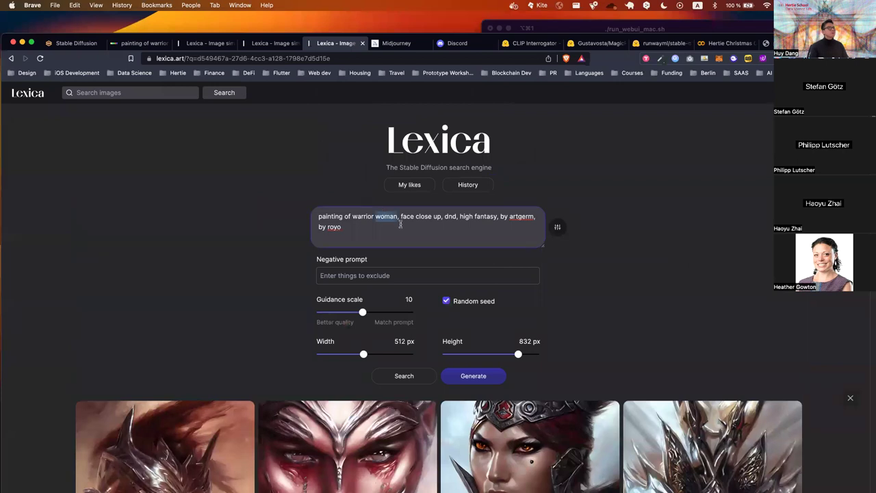
key(BackSpace)
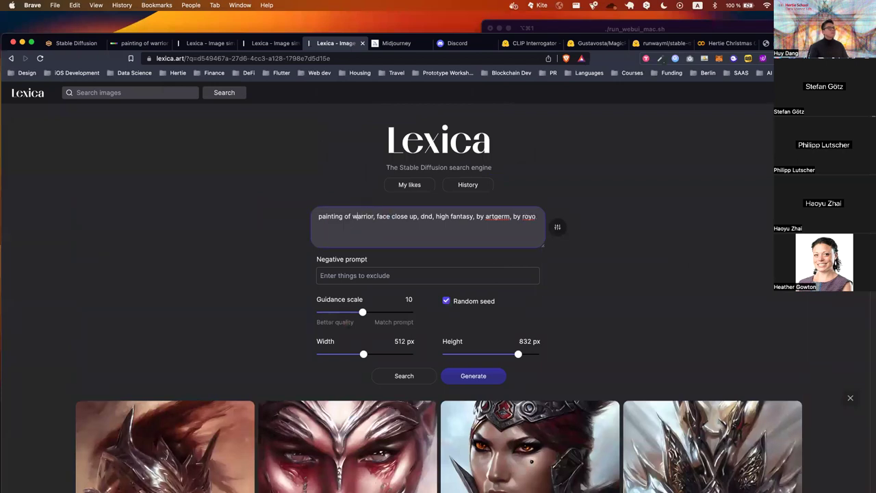
text(male)
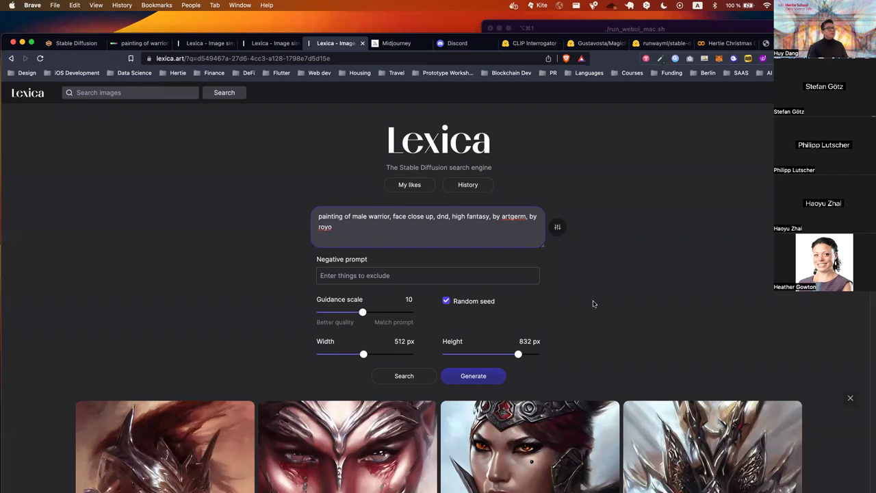
scroll(593, 303, down, 5)
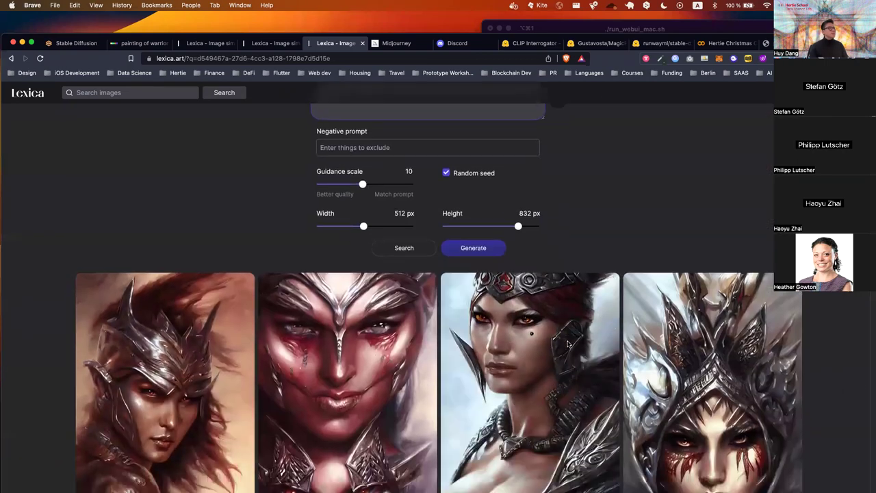
scroll(454, 319, up, 3)
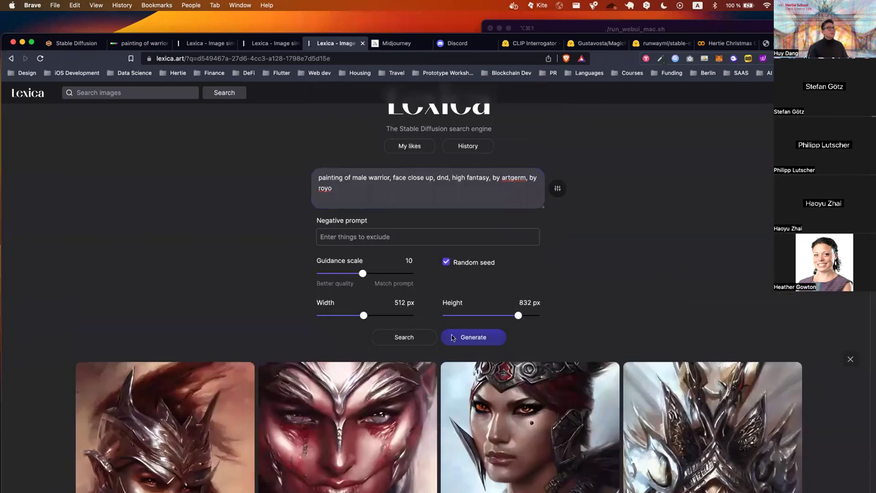
click(451, 337)
scroll(459, 315, down, 3)
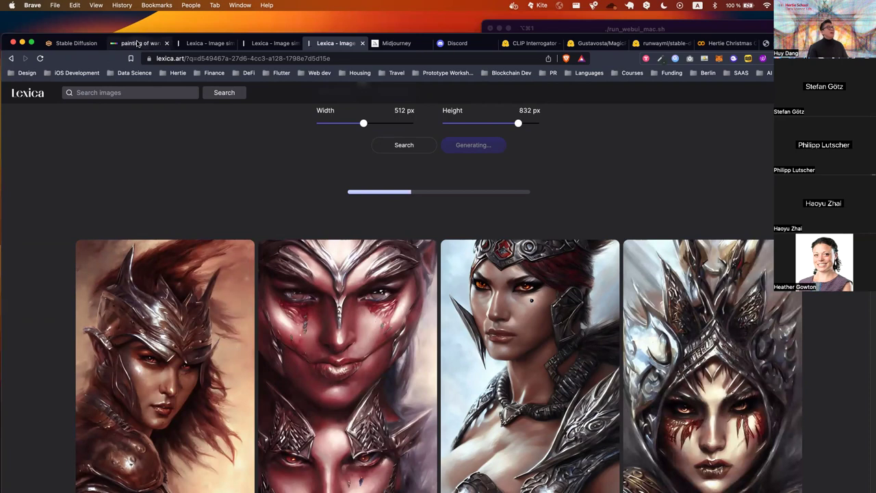
click(138, 43)
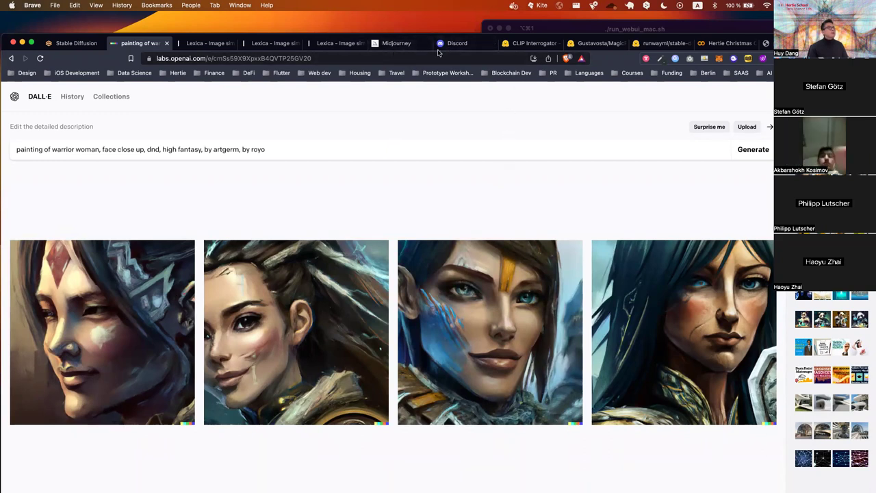
Step: Bring Discord forward and enlarge Midjourney's four-image warrior-woman grid twice
mouse_move(687, 471)
click(654, 470)
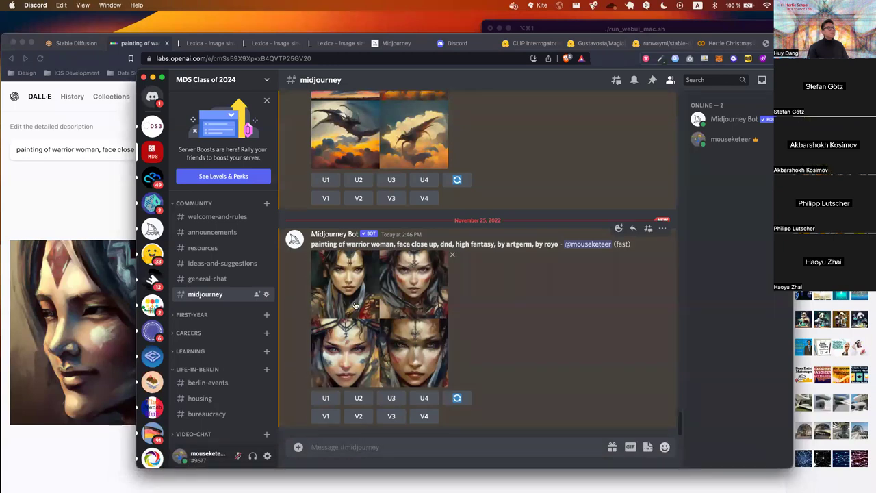
click(354, 306)
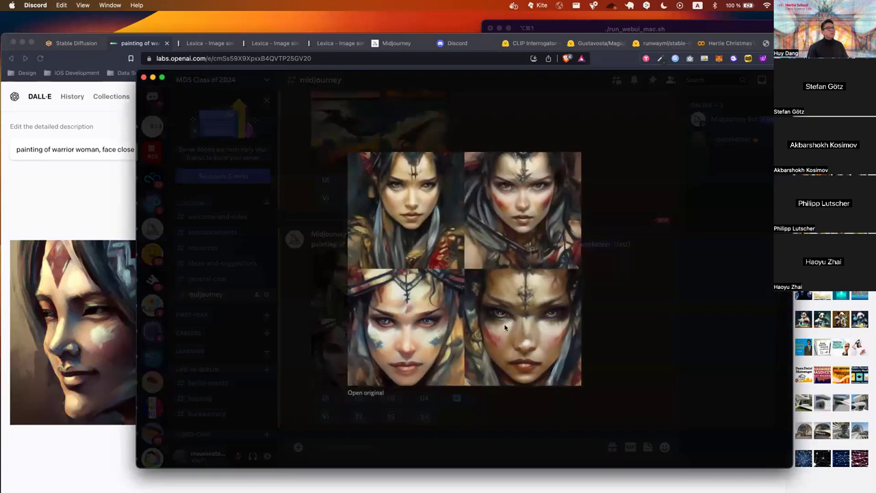
click(602, 330)
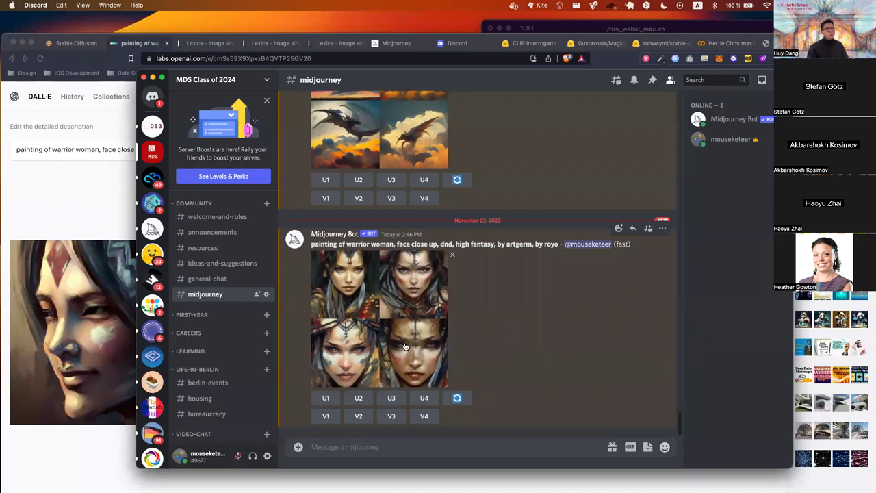
click(369, 330)
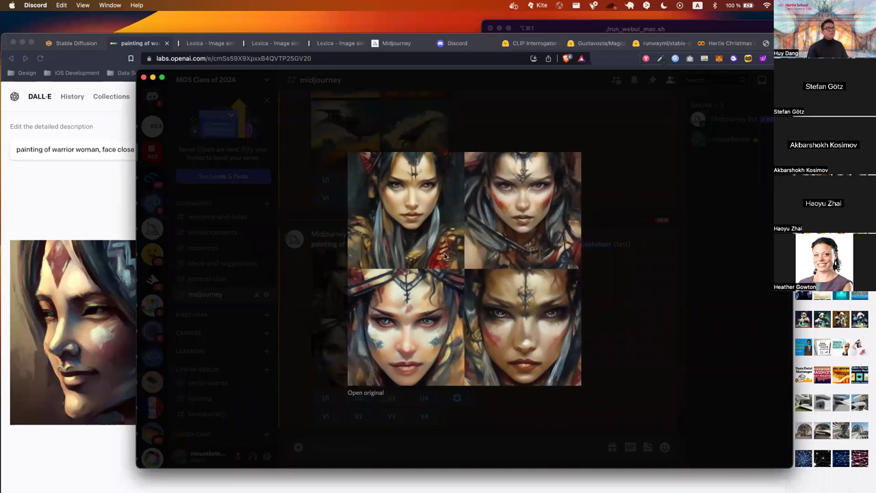
click(641, 352)
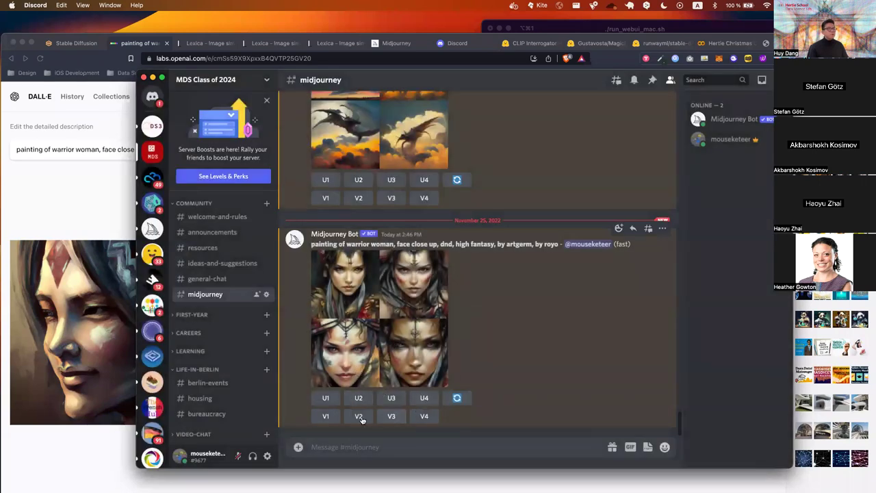
Step: Upscale the first warrior image with U1, preview it enlarged, then return to DALL·E's results in Brave
click(325, 399)
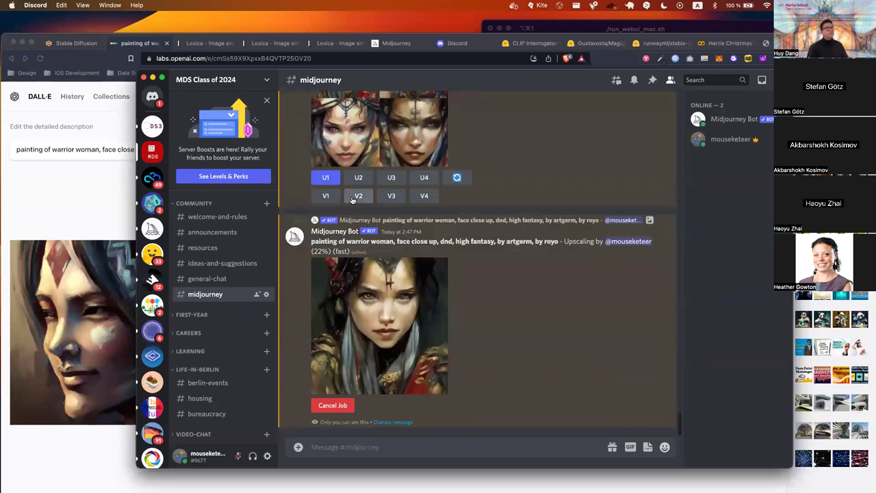
click(379, 319)
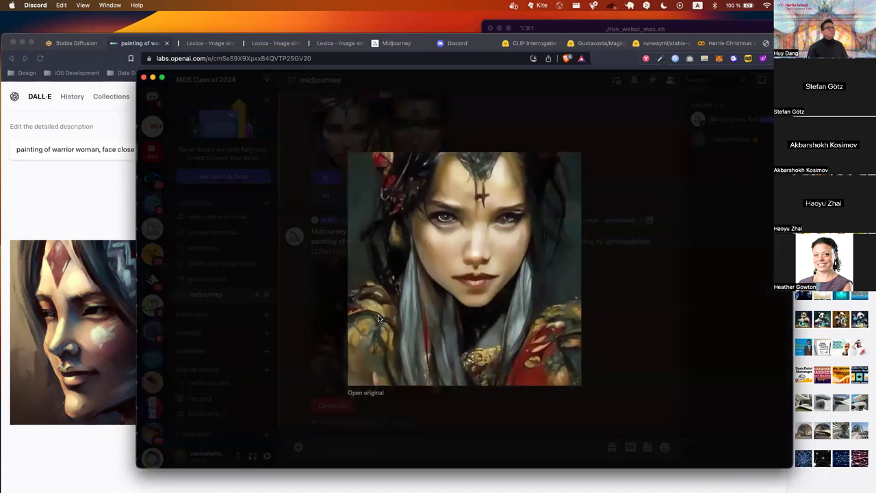
click(328, 328)
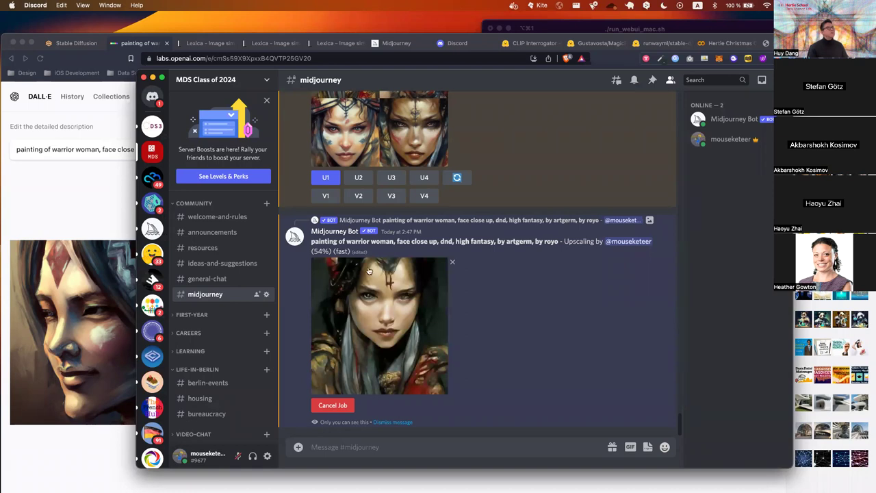
click(99, 191)
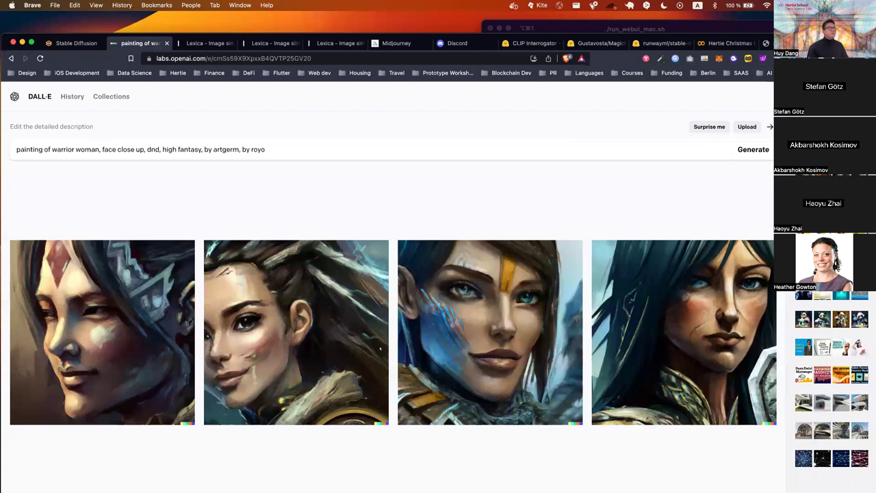
Step: Open the 'Prompt Engineering Template - Google Sheets' spreadsheet from a new tab's suggestions
key(super+t)
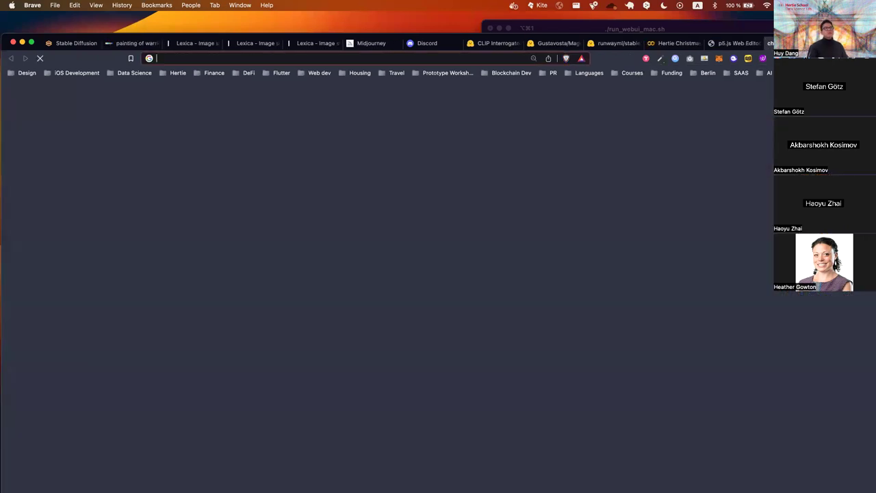
text(prompt)
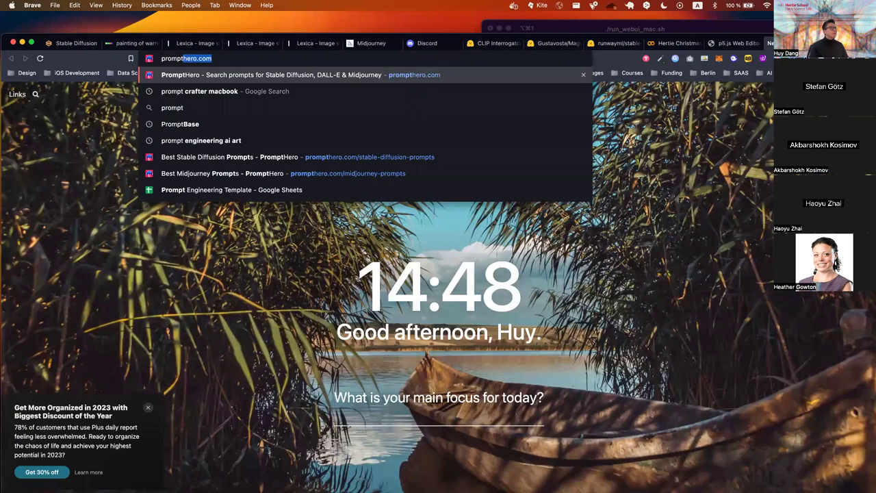
click(370, 190)
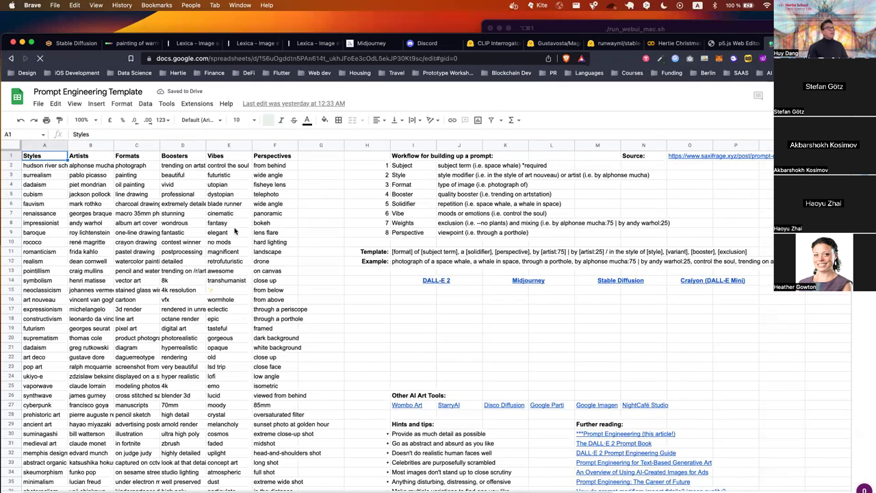
Step: Review the artist entry georges braque in B7 and the example prompt in I12
scroll(115, 262, down, 3)
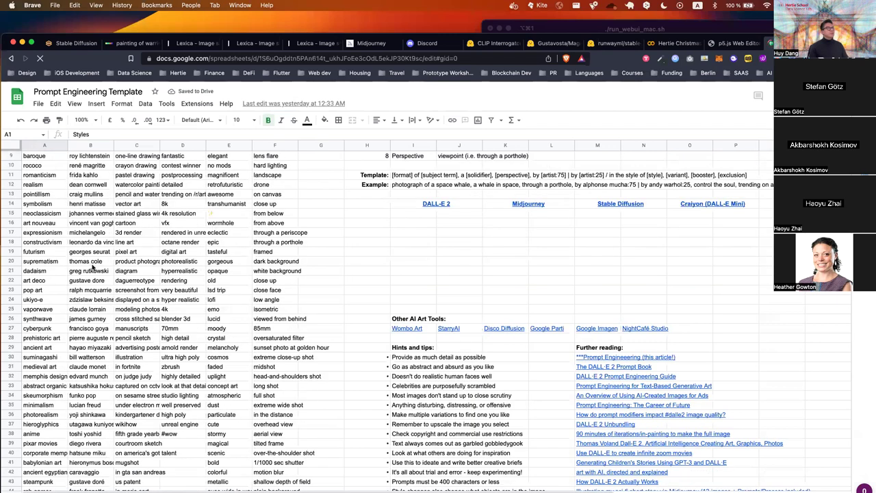
scroll(93, 268, up, 3)
click(91, 214)
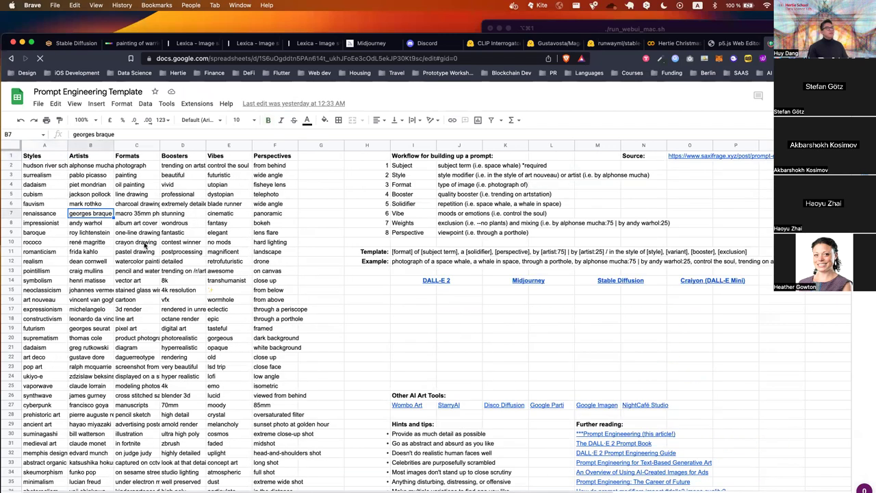
click(409, 264)
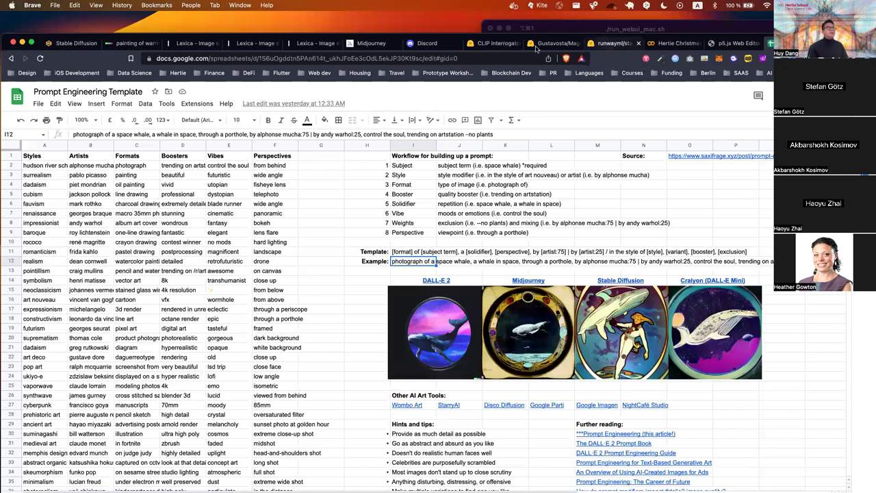
Step: Load the cat example in CLIP Interrogator and select its generated description
click(505, 49)
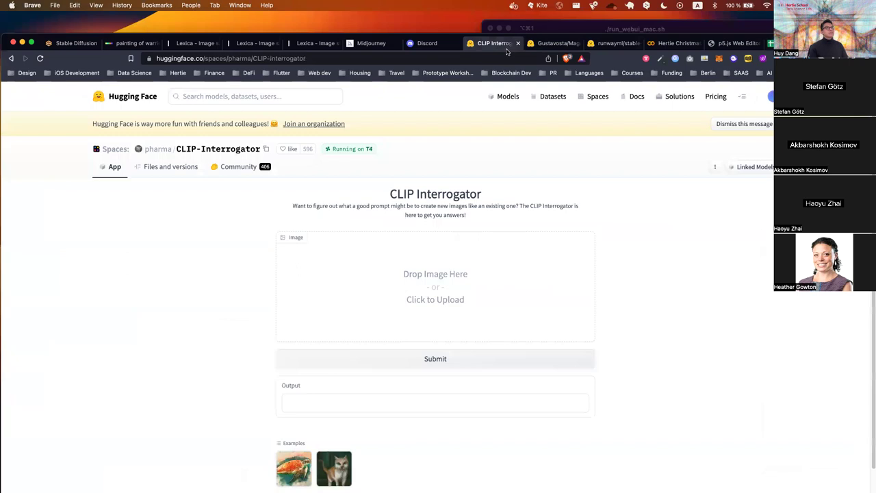
scroll(488, 220, down, 2)
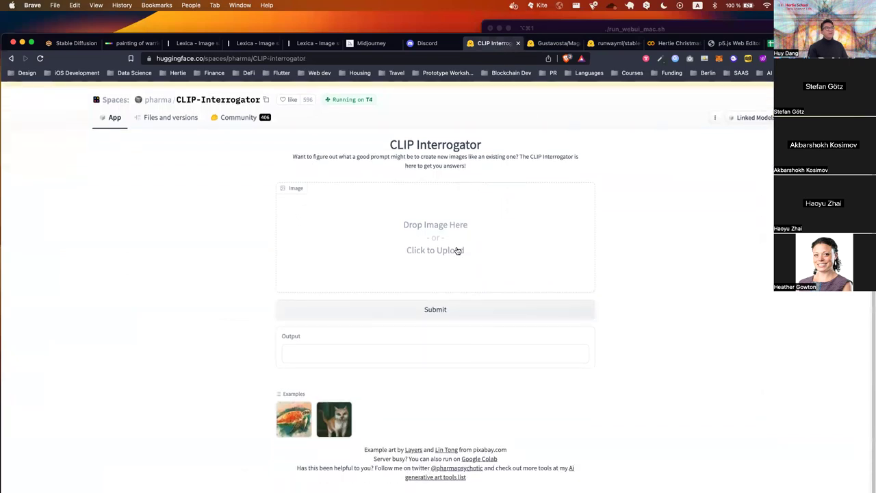
click(343, 423)
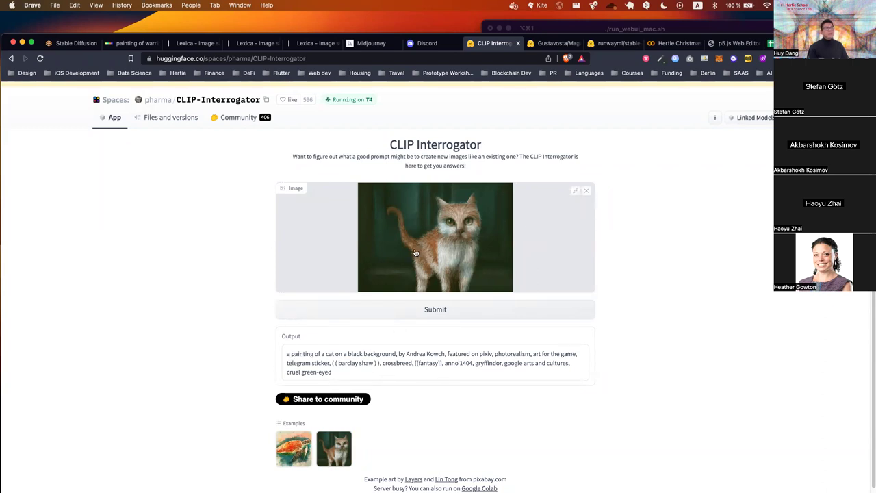
triple_click(334, 369)
key(cmd+c)
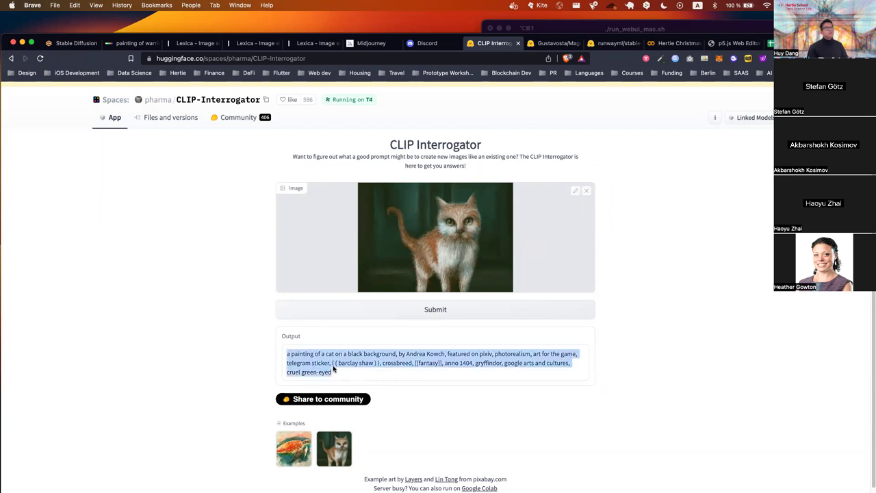
Step: Replace Lexica's warrior prompt with the cat description and generate images
click(207, 45)
scroll(356, 205, up, 5)
double_click(373, 249)
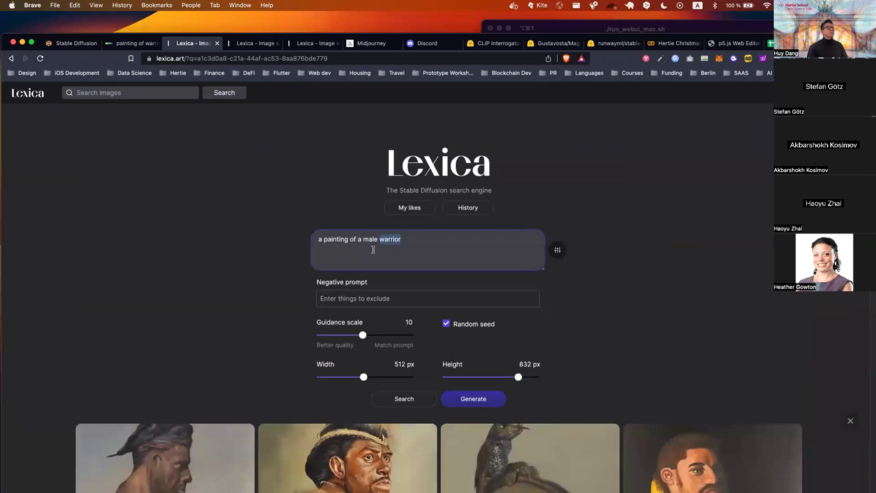
triple_click(373, 250)
key(cmd+v)
click(488, 408)
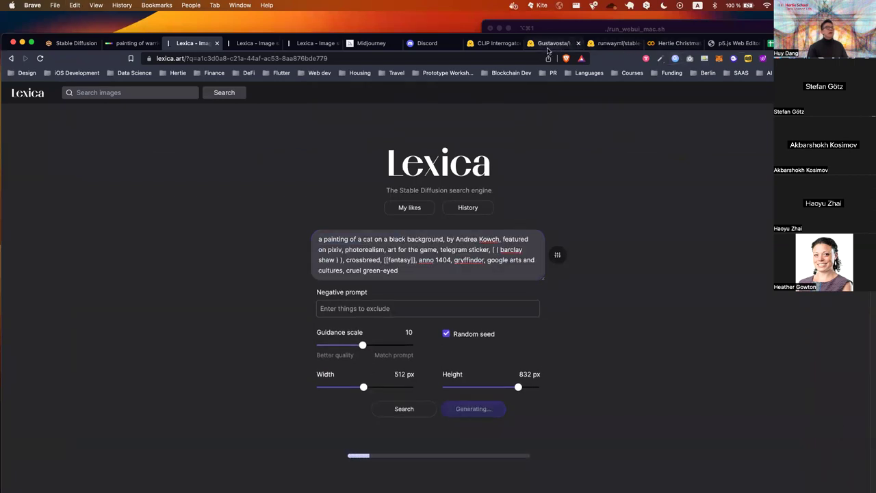
click(548, 45)
Step: Replace MagicPrompt's example text with 'an illustration of a chimpanzee' and compute the expansion
scroll(477, 288, down, 1)
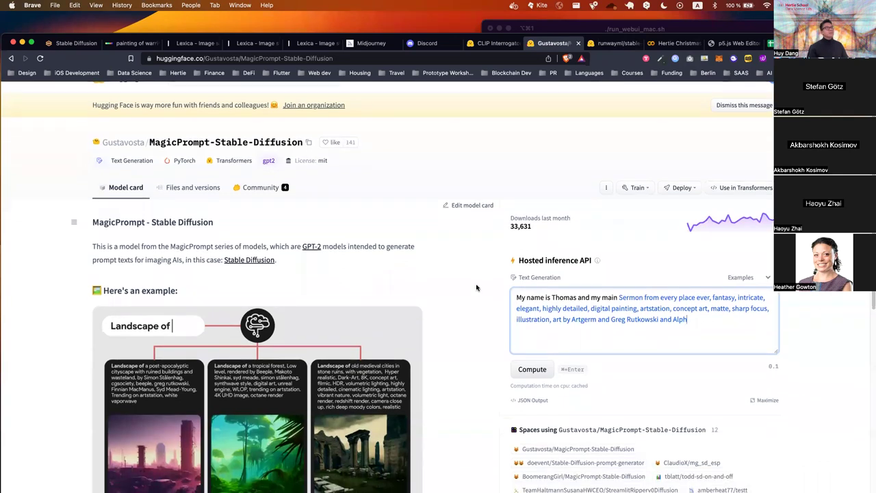
scroll(477, 288, down, 3)
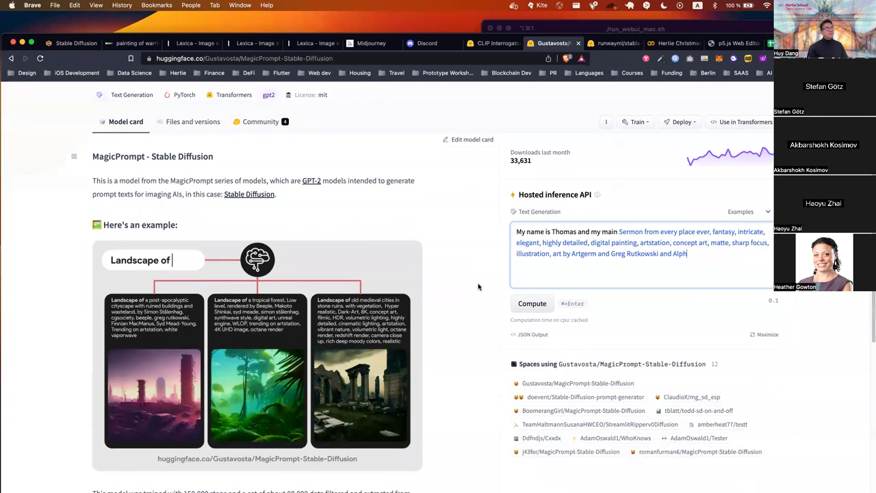
scroll(476, 287, up, 1)
drag(694, 291, 509, 268)
key(BackSpace)
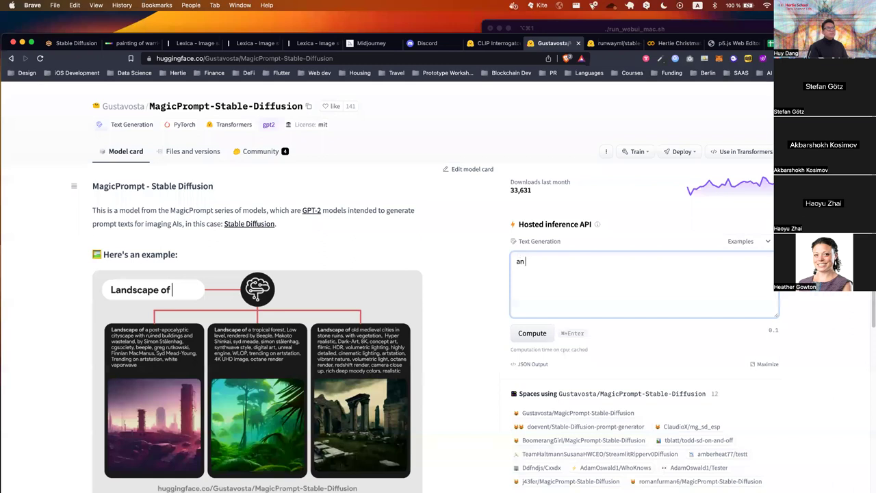
text(an illustat)
key(BackSpace)
key(BackSpace)
text(ration of a )
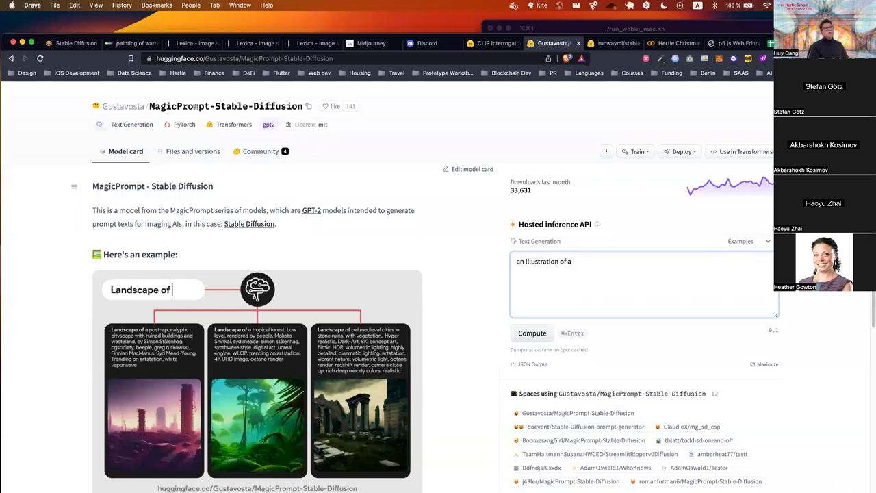
text(ch)
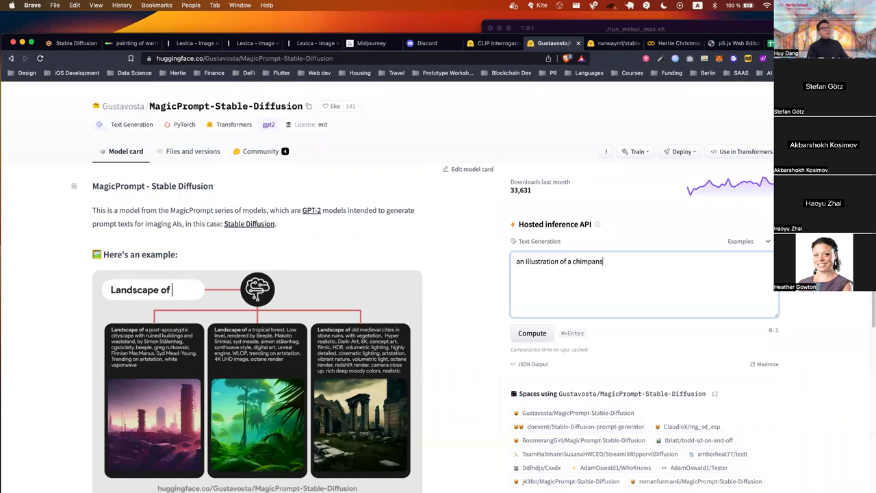
text(impanzee)
click(533, 334)
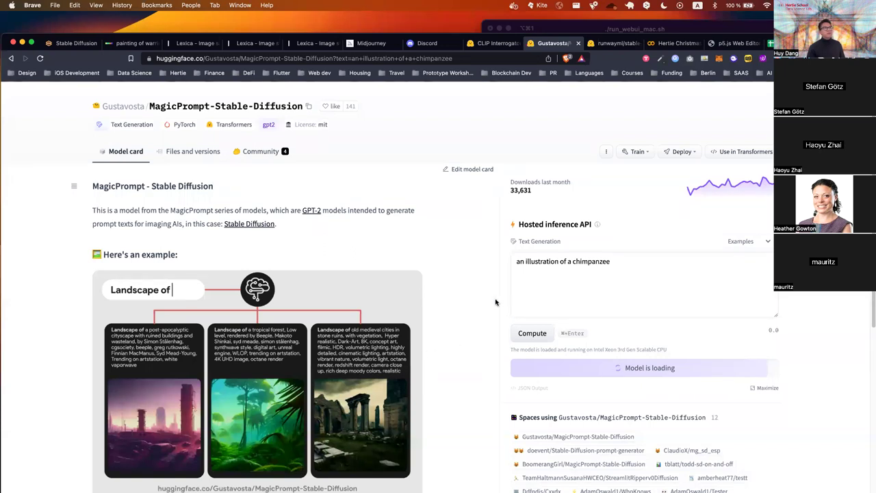
Step: Check the Lexica cat results, then select the expanded chimpanzee prompt on MagicPrompt
scroll(509, 305, down, 1)
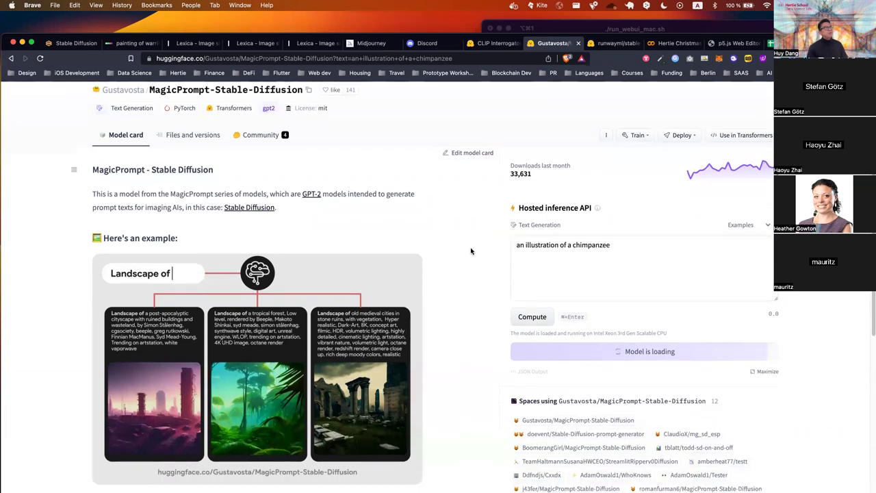
click(185, 44)
scroll(229, 215, down, 5)
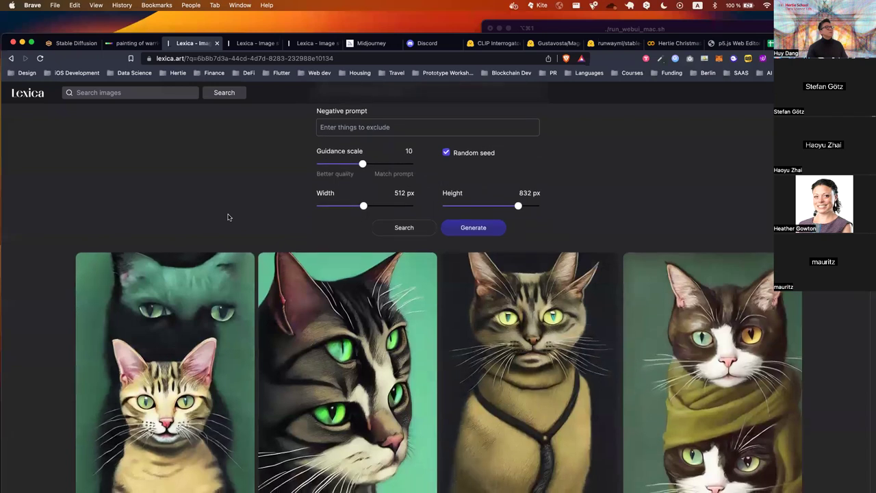
scroll(500, 276, up, 5)
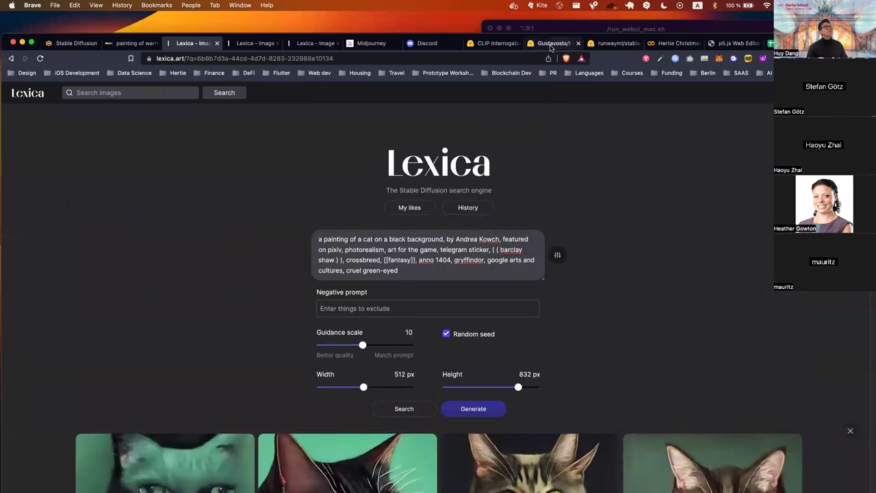
click(553, 43)
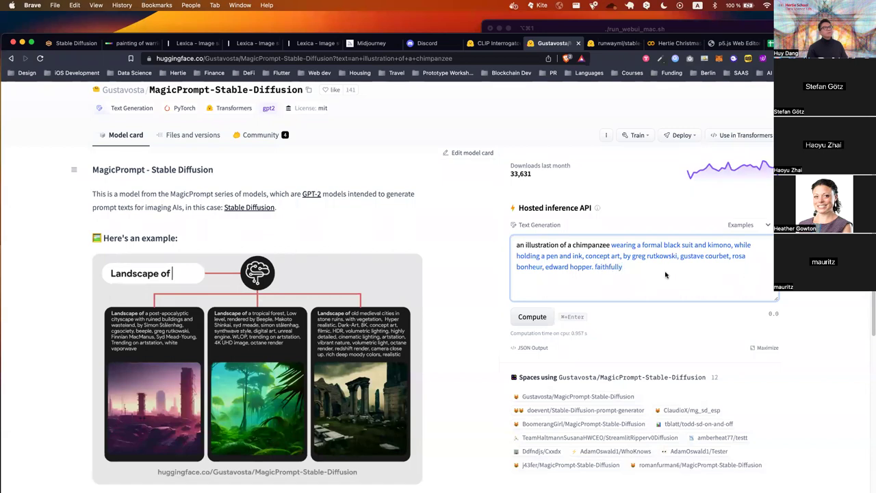
triple_click(641, 269)
key(ctrl+c)
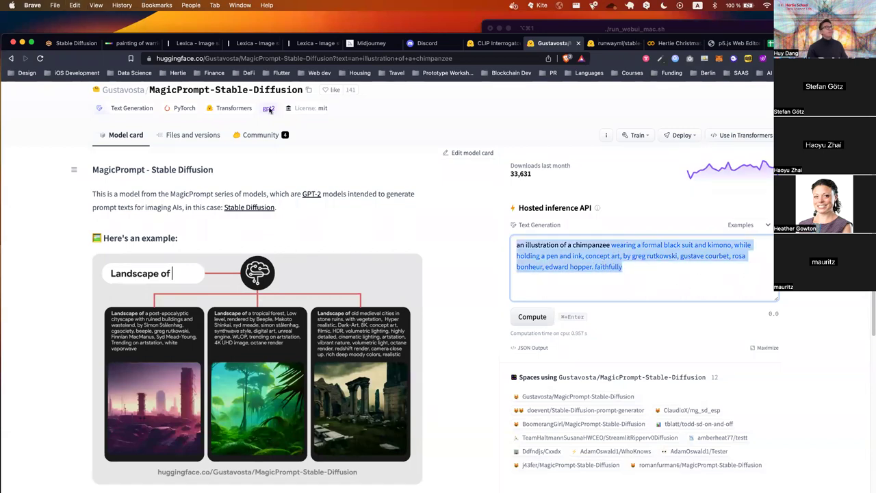
Step: Paste the expanded chimpanzee prompt over Lexica's cat prompt and generate images
click(149, 44)
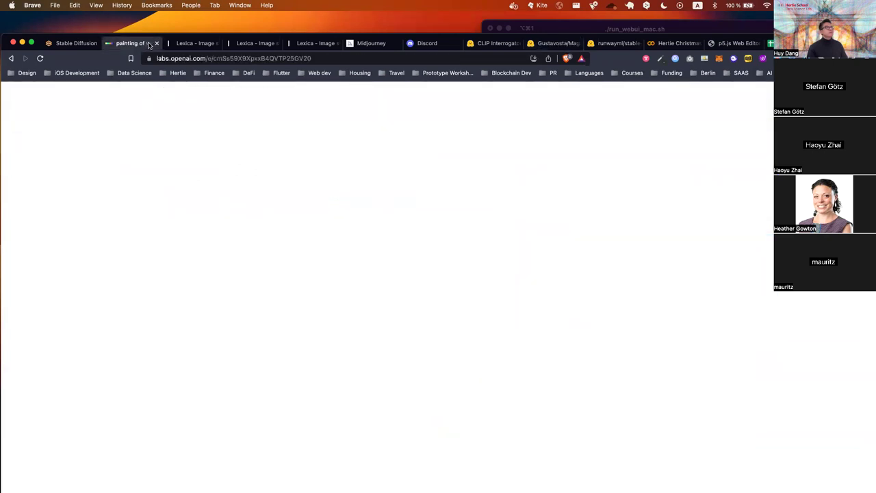
click(200, 43)
click(435, 275)
key(ctrl+a)
key(ctrl+v)
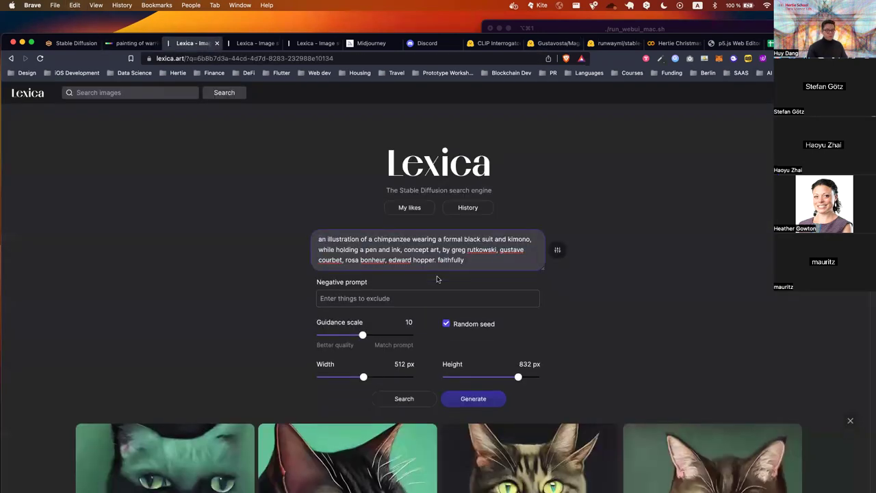
click(465, 399)
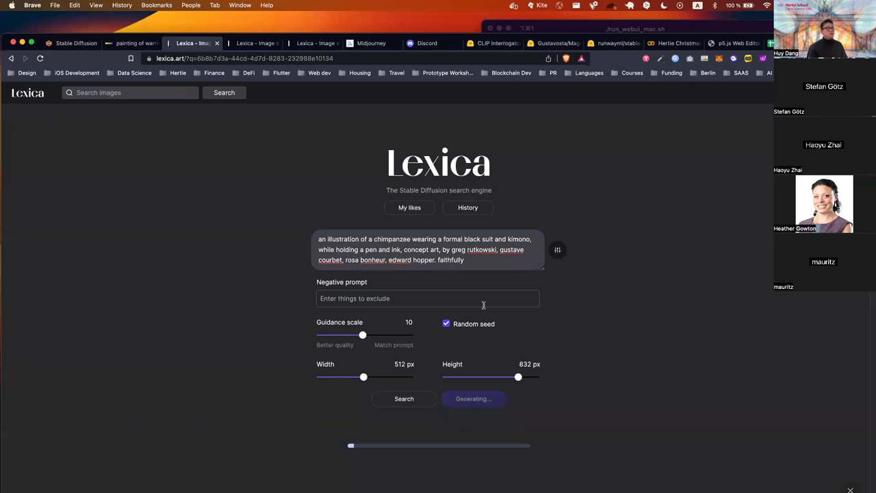
Step: Look over Lexica's negative prompt field and main prompt while the chimpanzee images generate
click(349, 294)
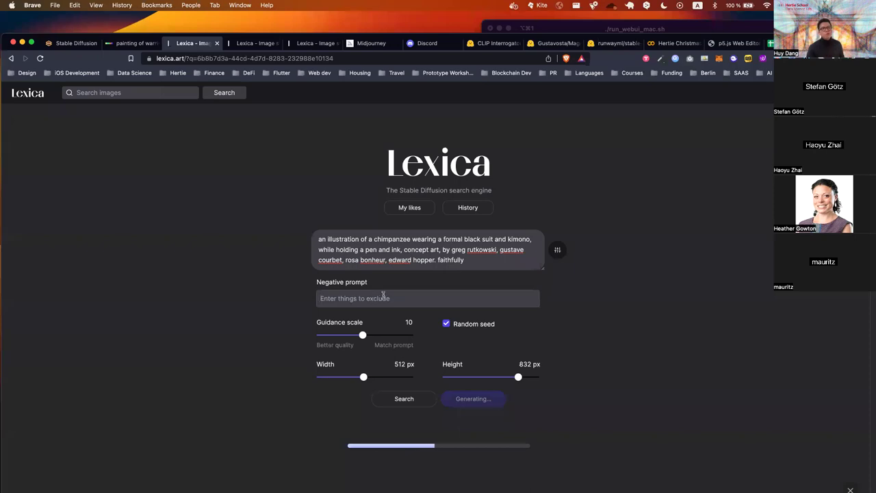
click(523, 264)
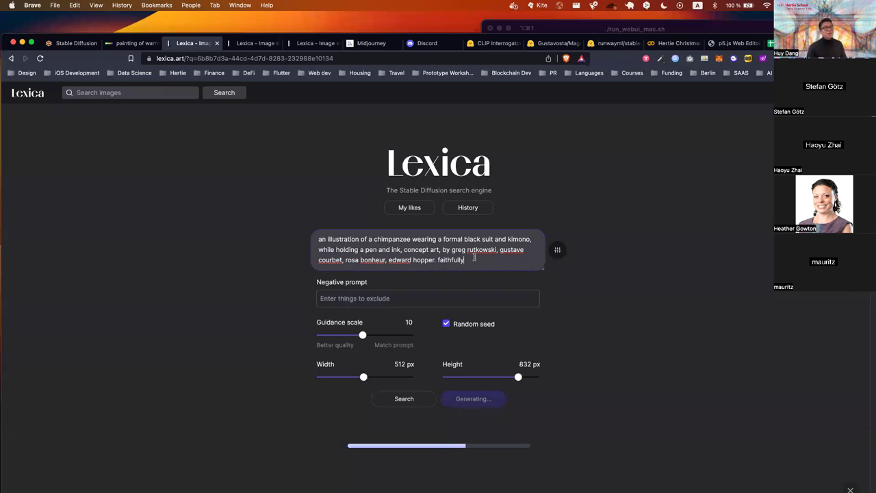
click(350, 299)
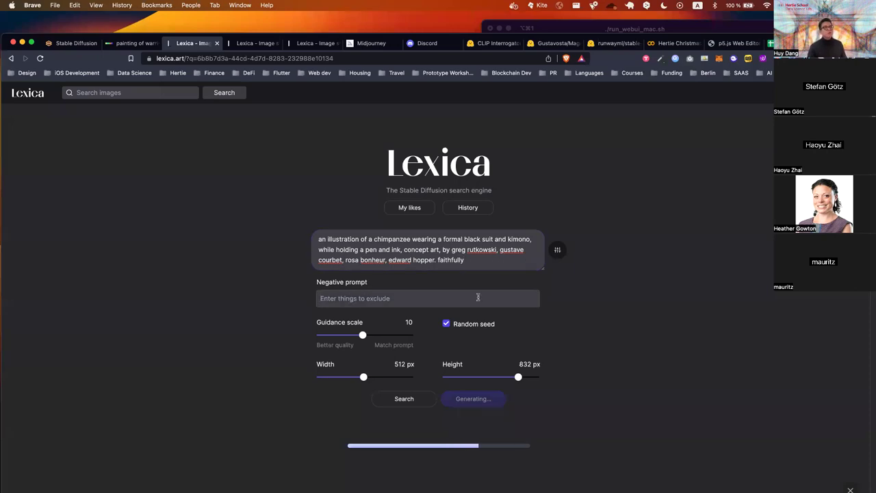
scroll(520, 302, down, 2)
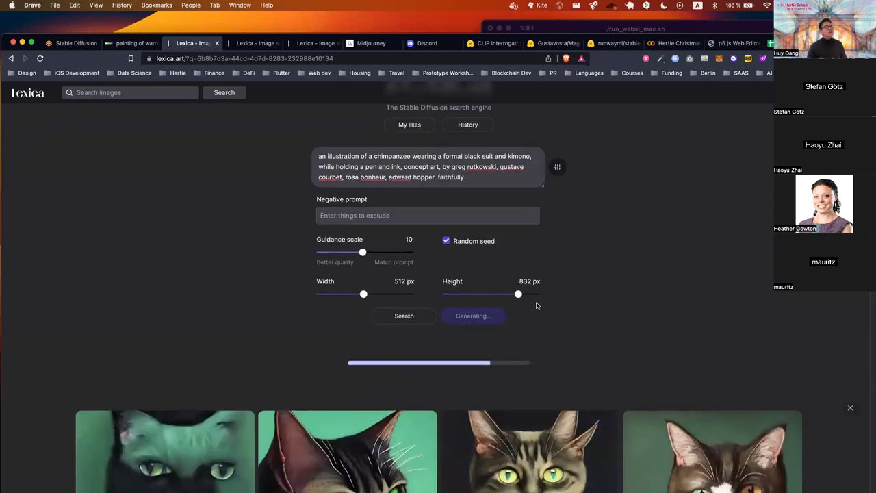
scroll(572, 309, up, 1)
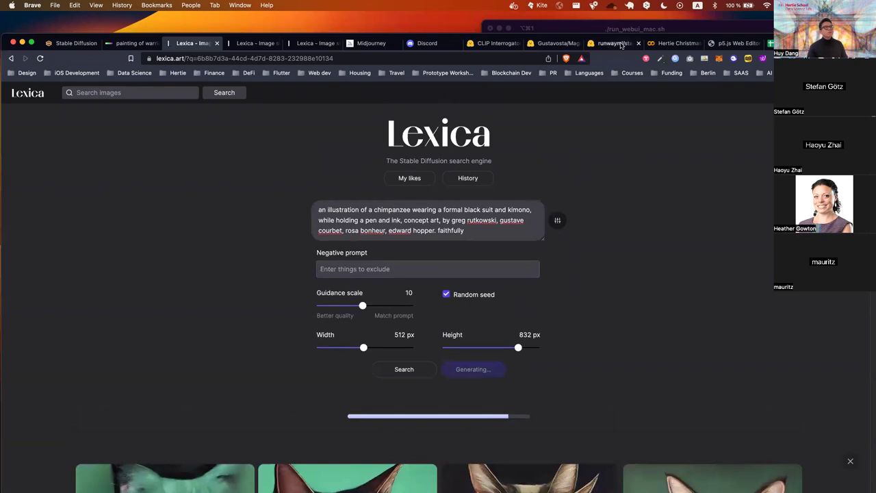
scroll(625, 313, down, 1)
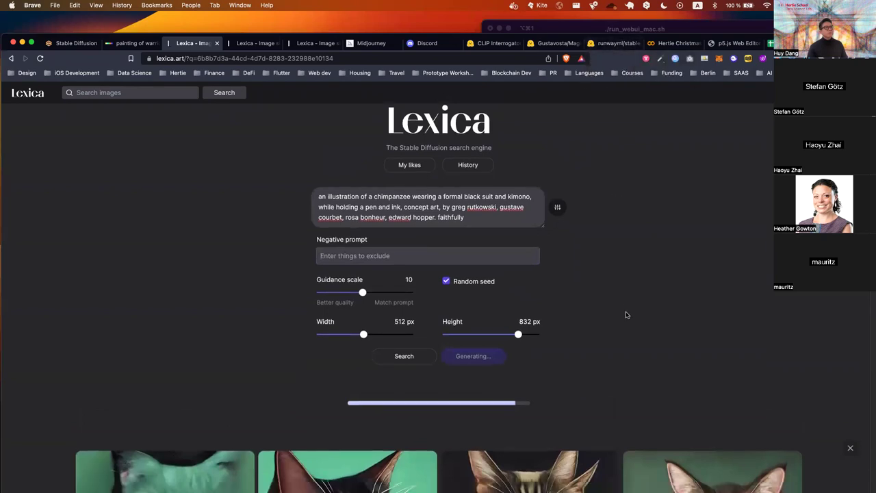
key(super+Tab)
key(super+Tab)
key(super+Tab)
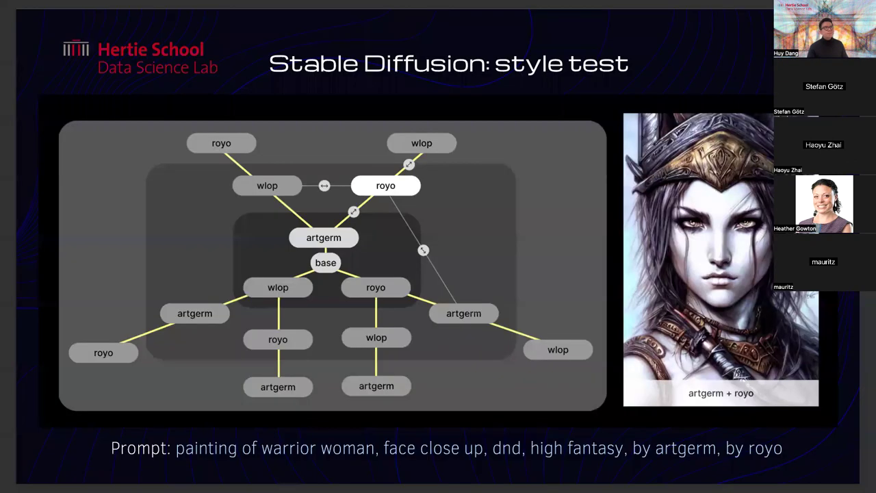
Step: Advance the slides two pages to the Stable Diffusion overview slide
key(Right)
key(Right)
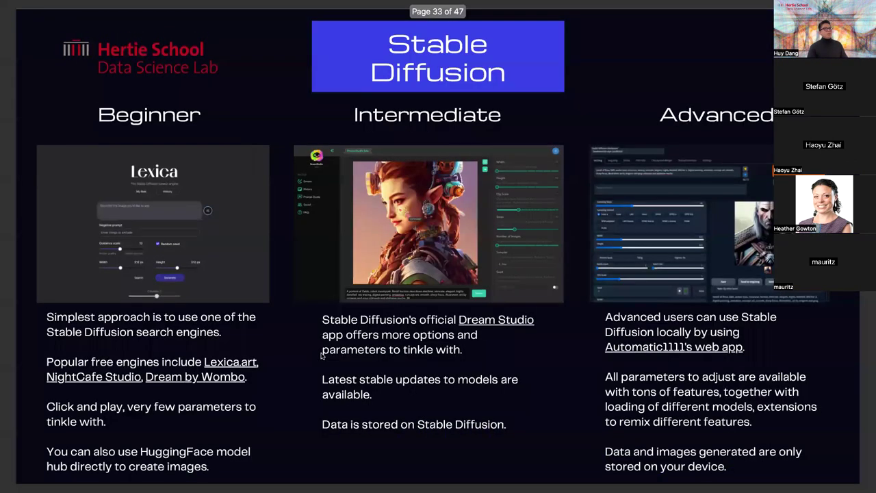
key(Right)
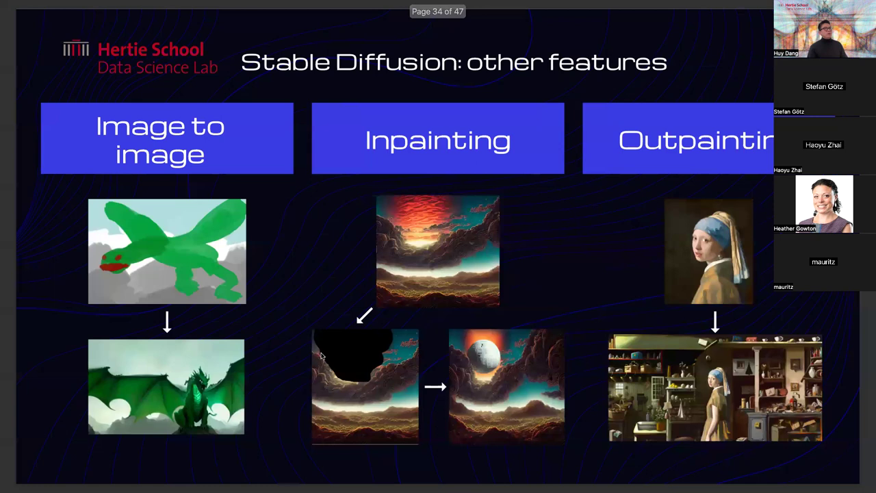